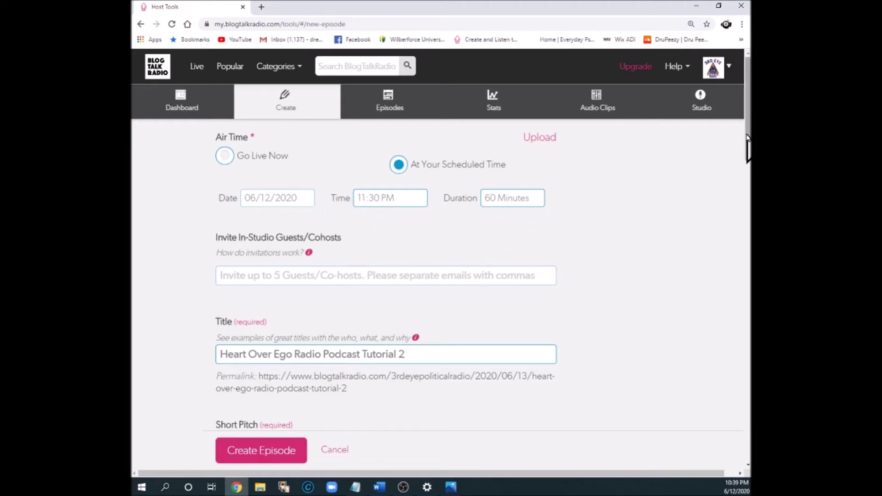
Review the new episode form through its advanced options and create the episode.
drag(748, 147, 747, 261)
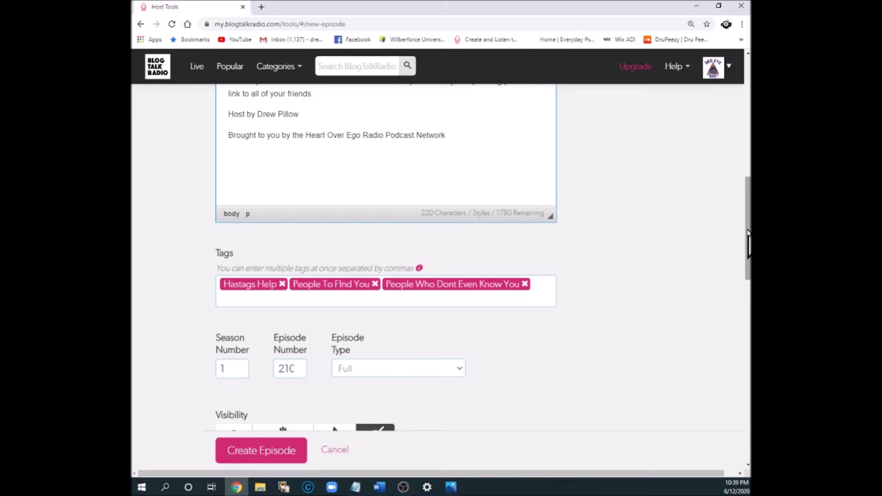
drag(748, 232, 748, 318)
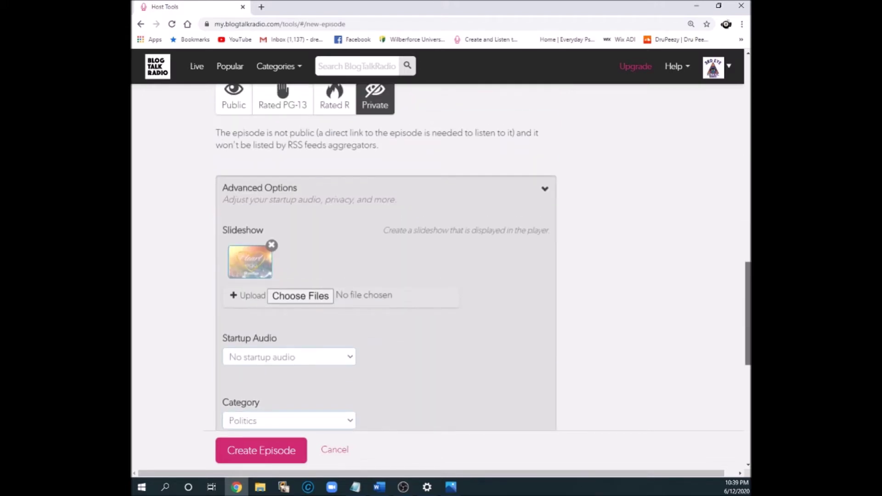
scroll(294, 448, down, 2)
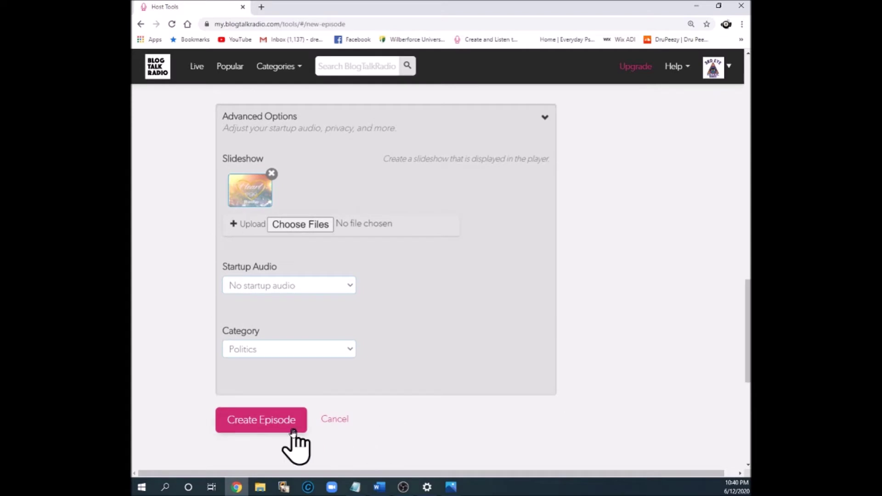
click(256, 422)
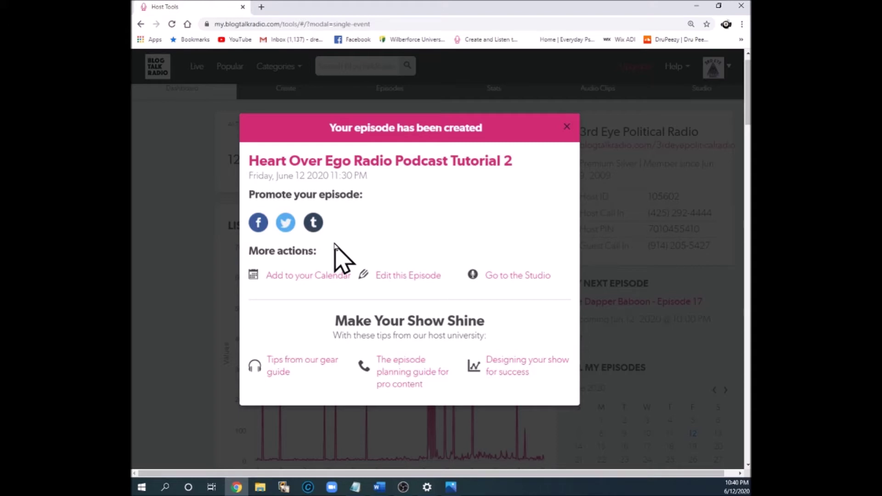
Start sharing the new episode on Facebook, reposition the share window, and review the available sharing destinations.
click(258, 227)
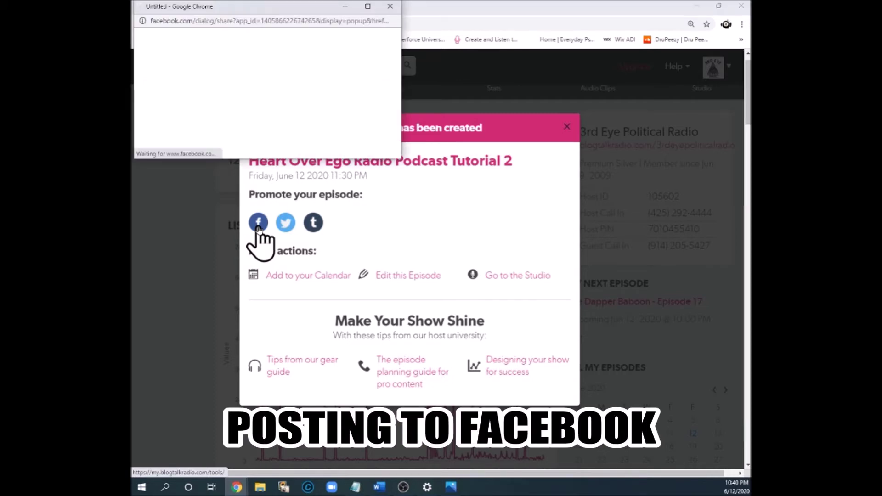
drag(302, 8, 441, 42)
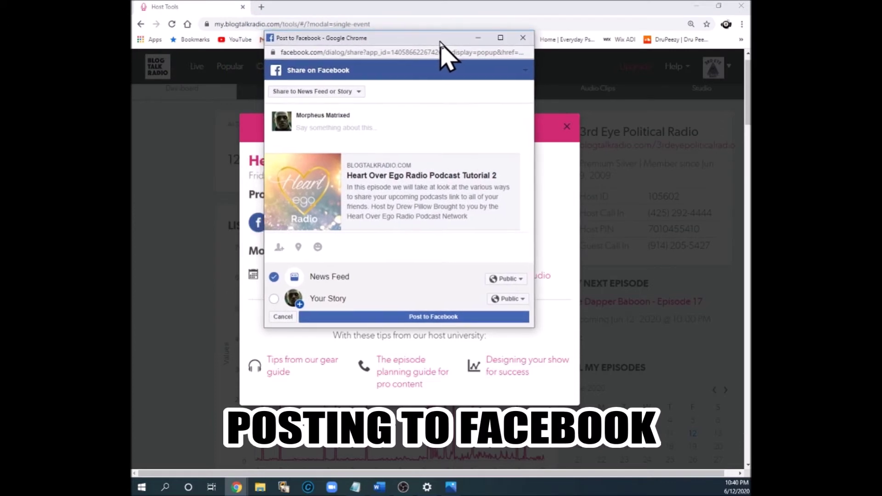
drag(435, 41, 500, 40)
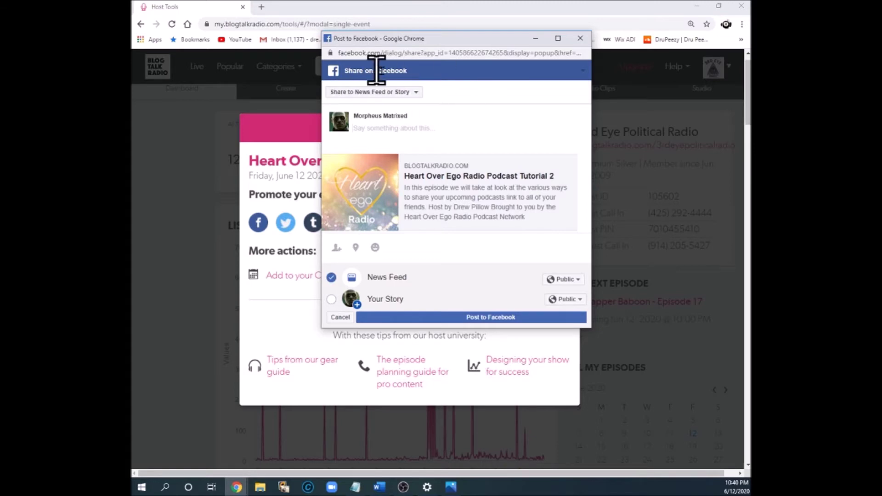
click(418, 93)
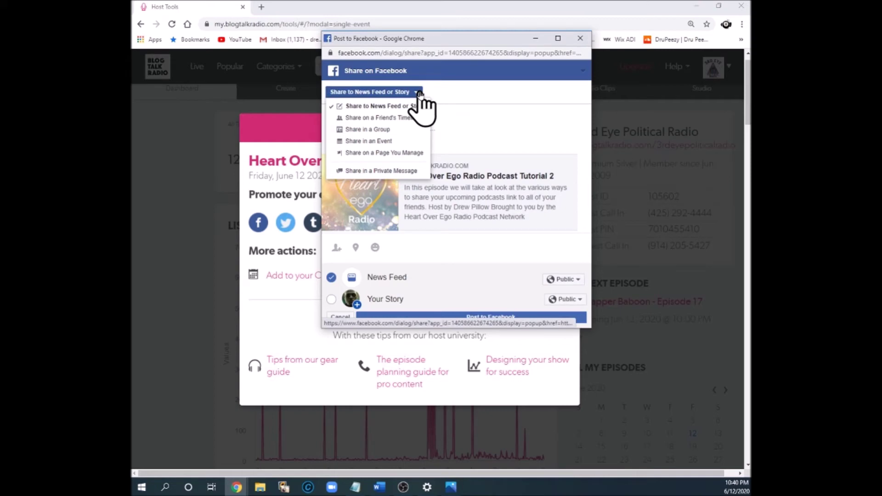
click(420, 93)
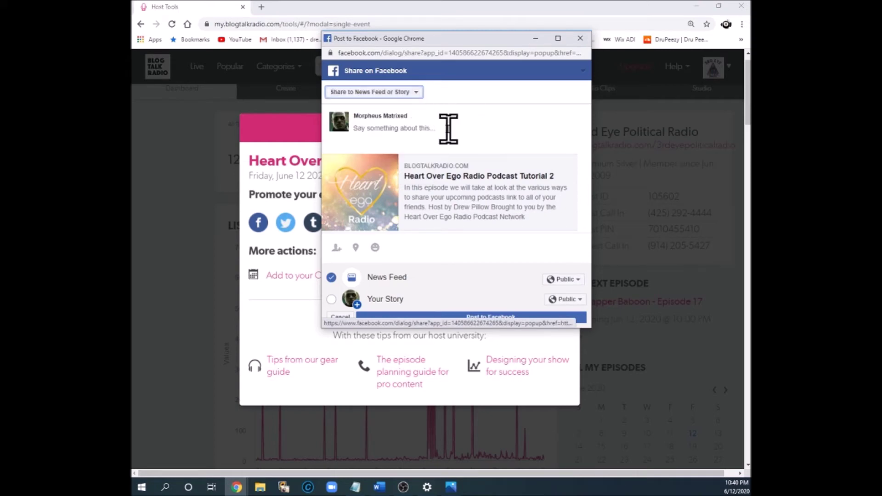
click(416, 93)
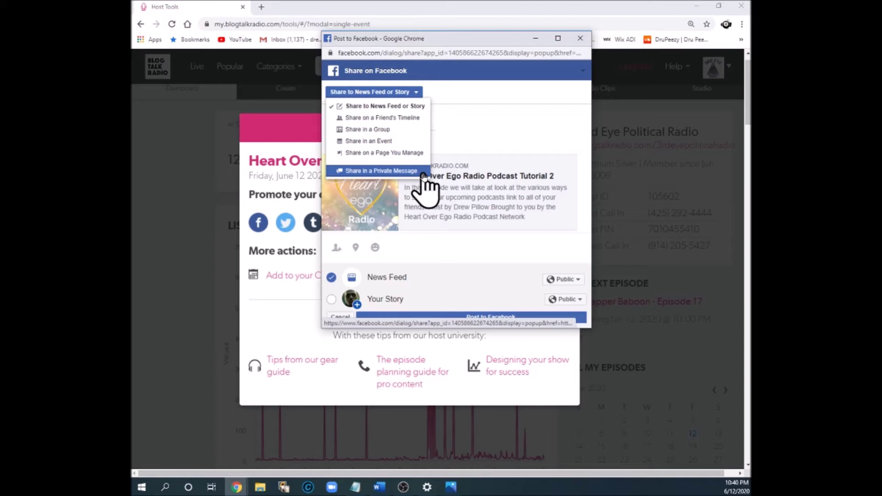
click(520, 122)
Write "blah blah blah" as the message of the Facebook post, correcting the misspelled last word.
click(403, 130)
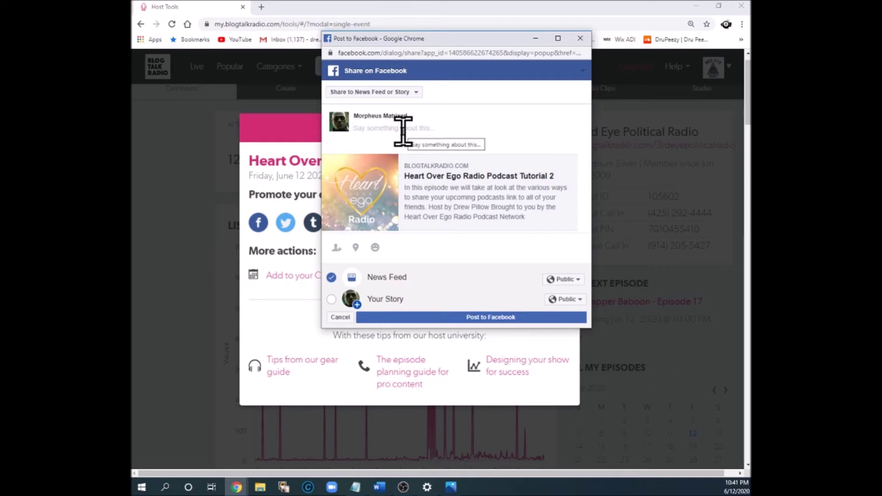
text(blah blah bylah)
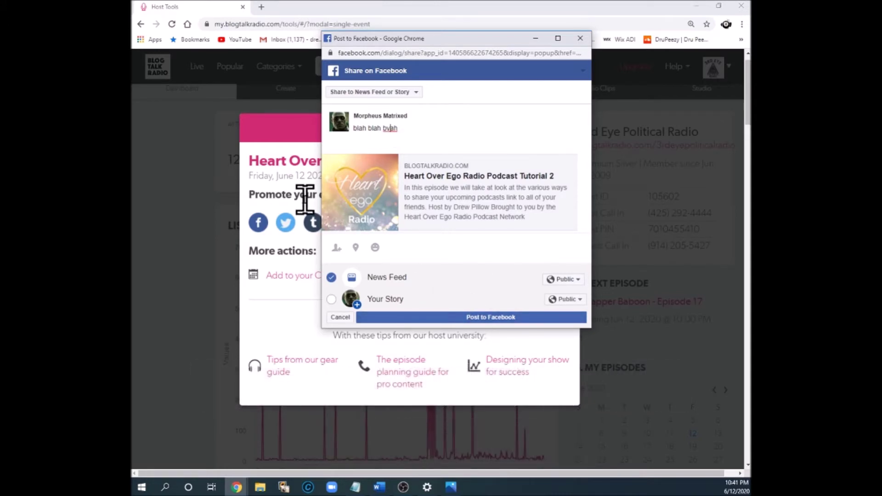
click(390, 129)
key(BackSpace)
text(l)
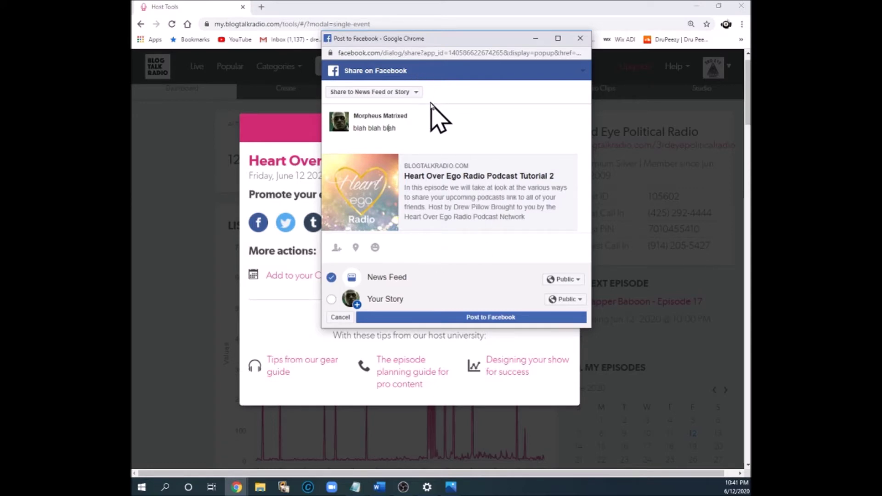
Set the share destination to a friend's timeline and choose a friend whose name starts with J.
click(413, 94)
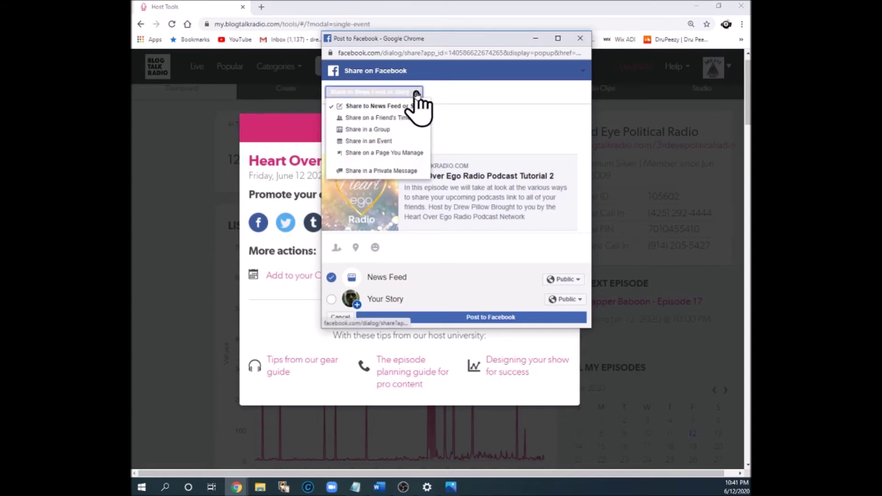
click(398, 119)
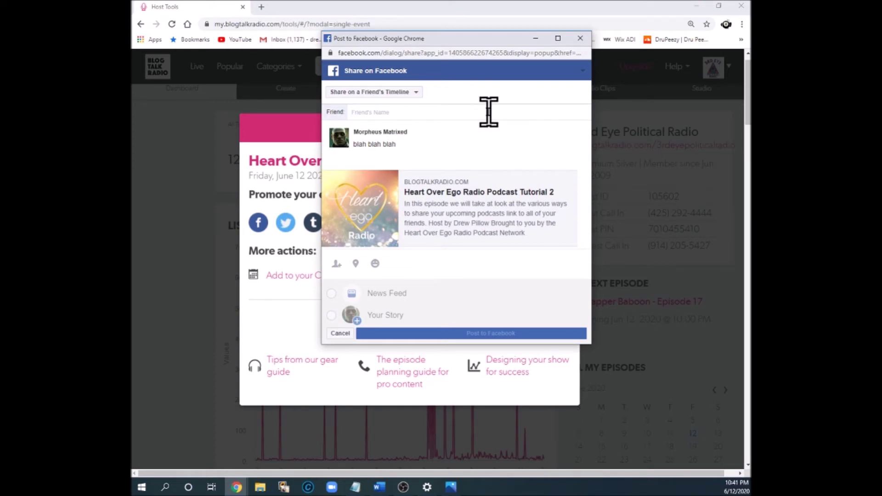
text(J)
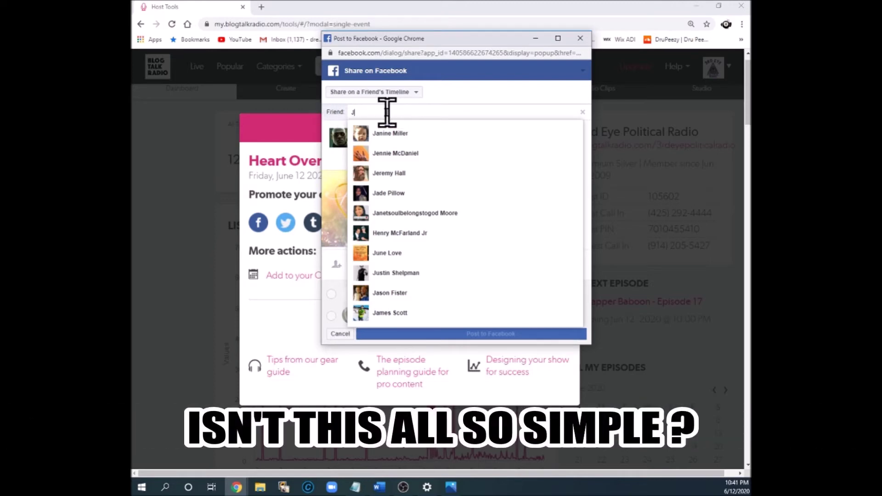
click(409, 153)
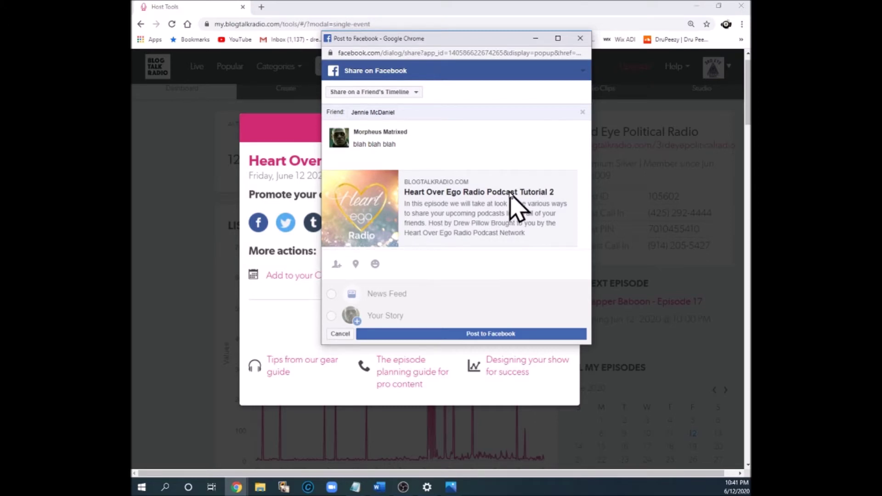
Try to add a second friend to the timeline share and clear the friend field.
click(446, 112)
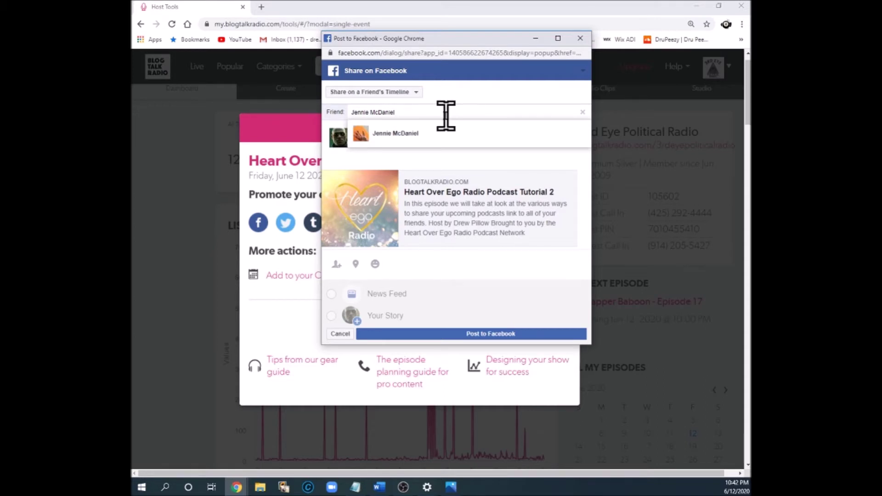
text(h)
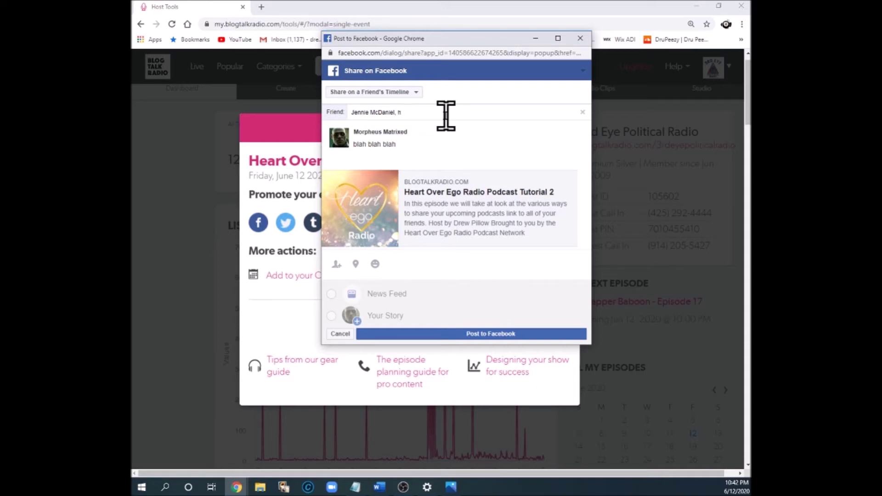
key(BackSpace)
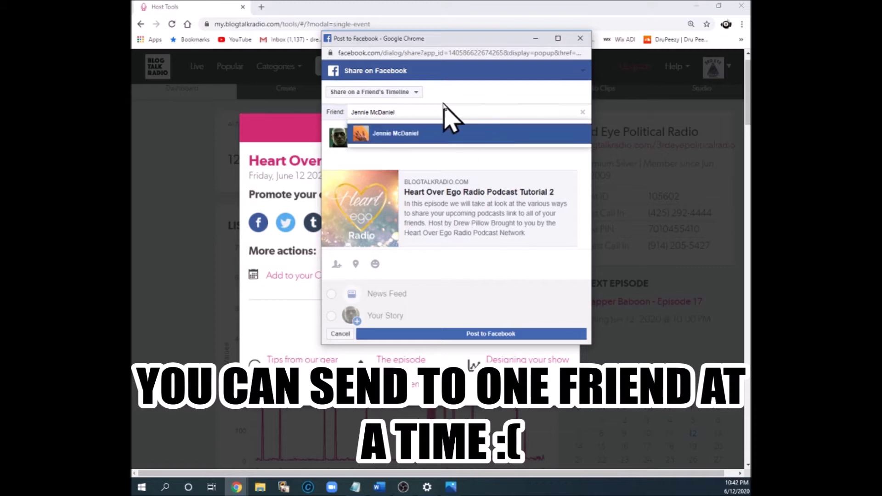
click(583, 113)
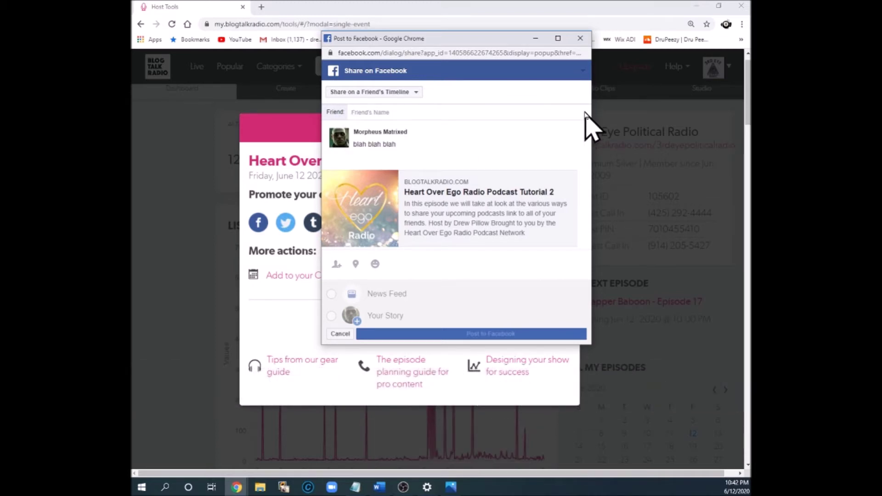
Set the share destination to a group, choose Heart Over Ego Radio Community, and clear that group selection.
click(418, 93)
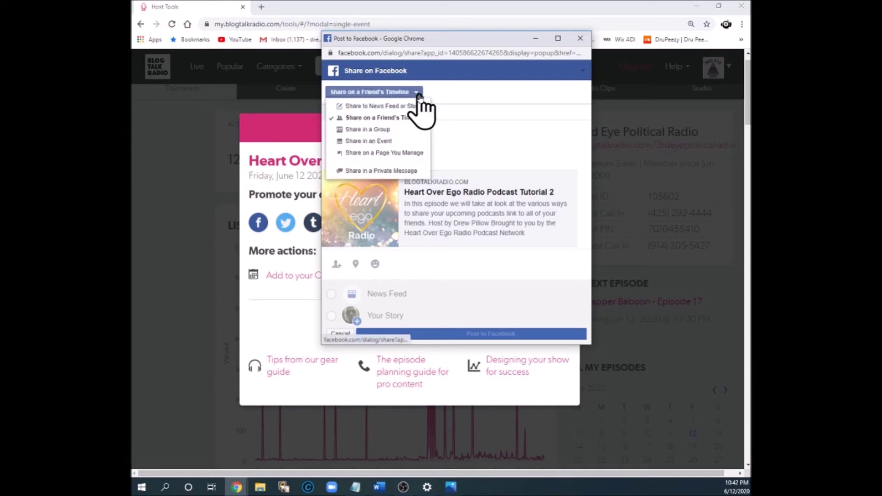
click(391, 131)
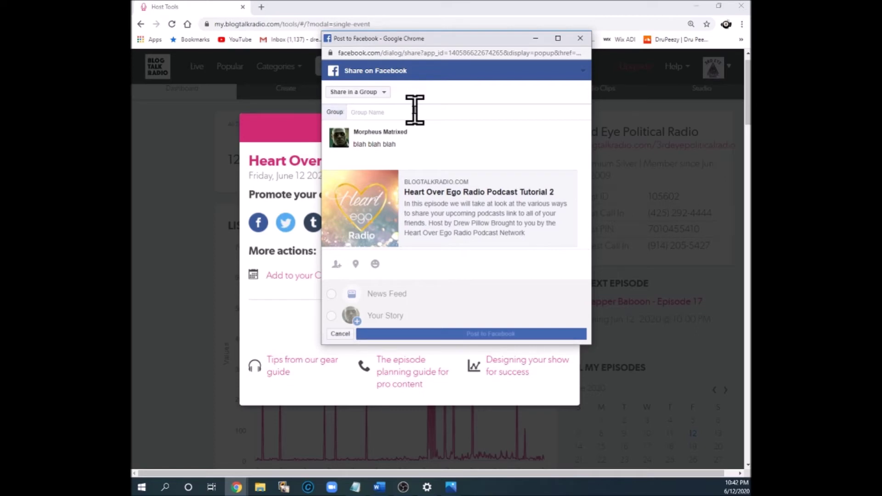
text(heart)
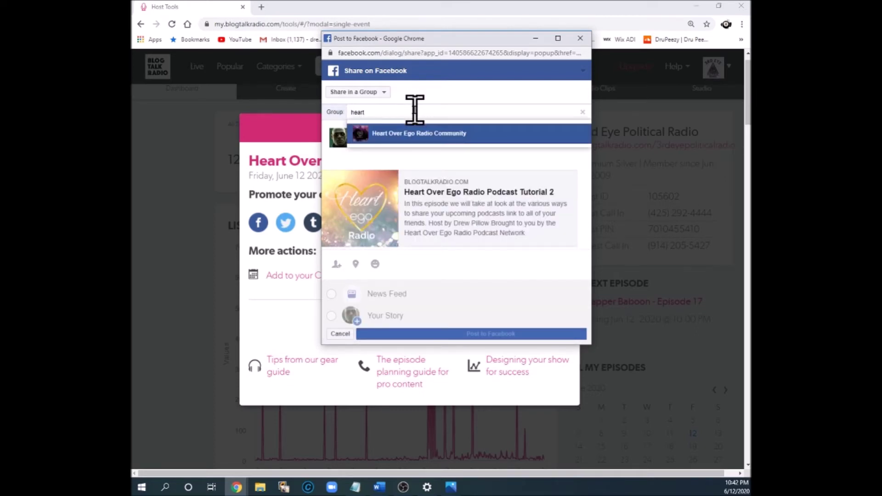
click(443, 138)
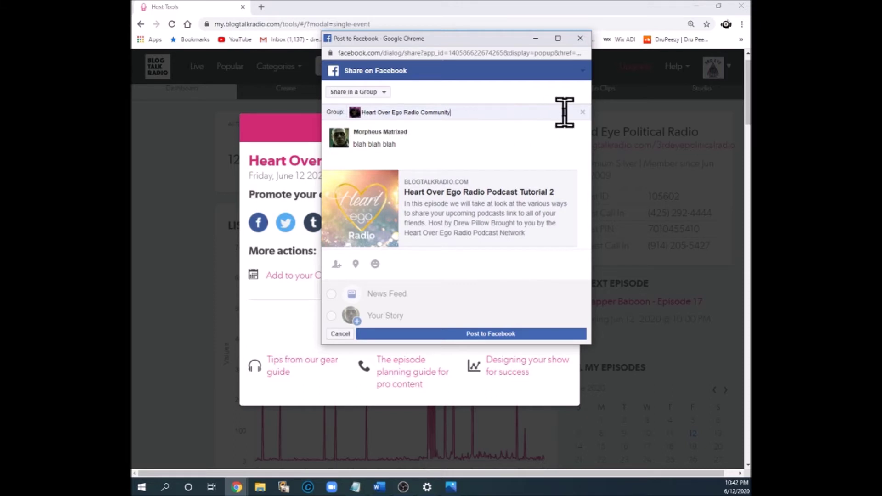
click(582, 112)
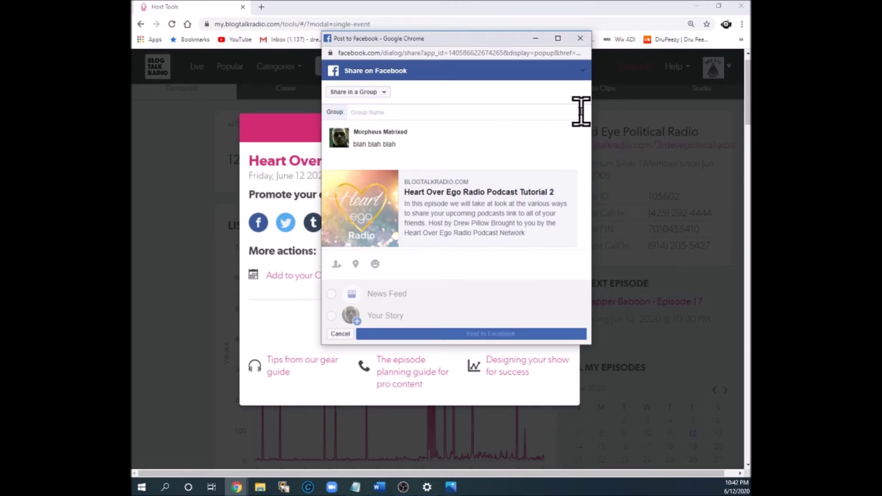
Try an event as the share destination, switch to a managed page, and choose The Sunday Social Club.
click(384, 92)
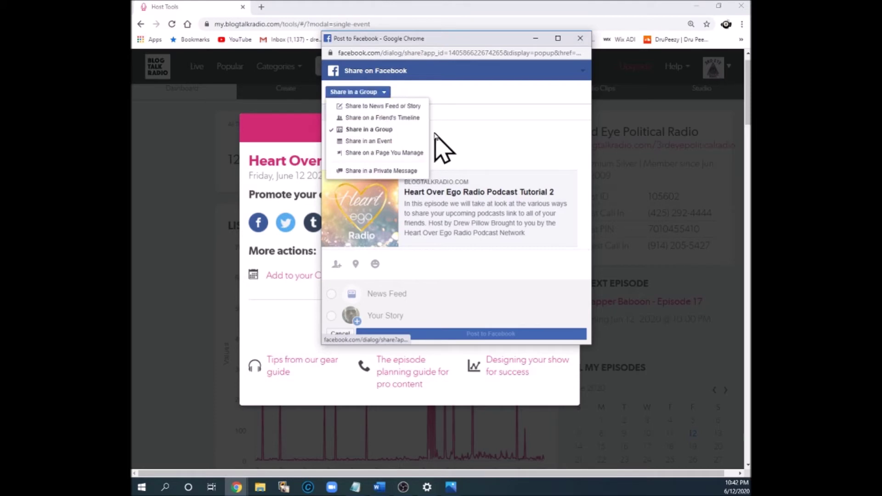
click(393, 141)
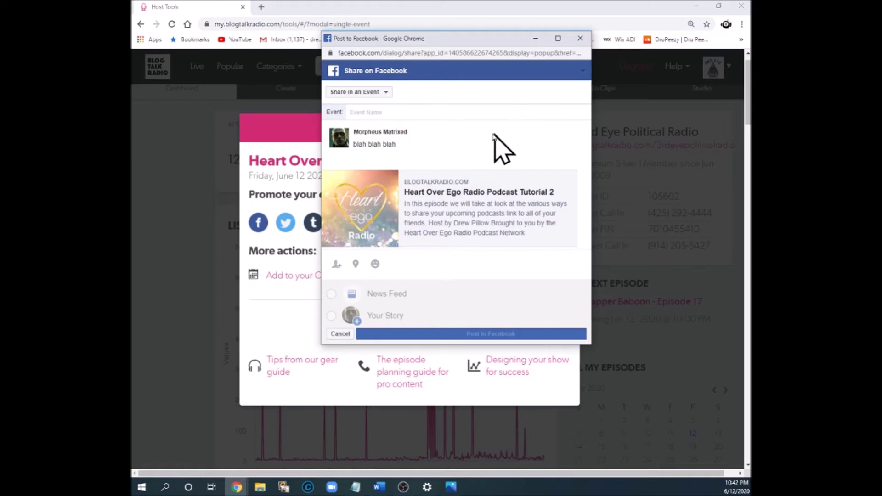
click(387, 95)
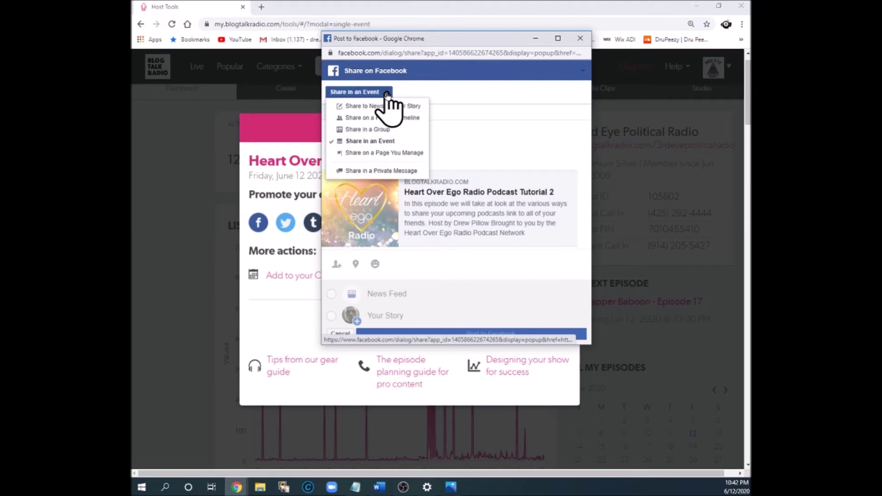
click(414, 153)
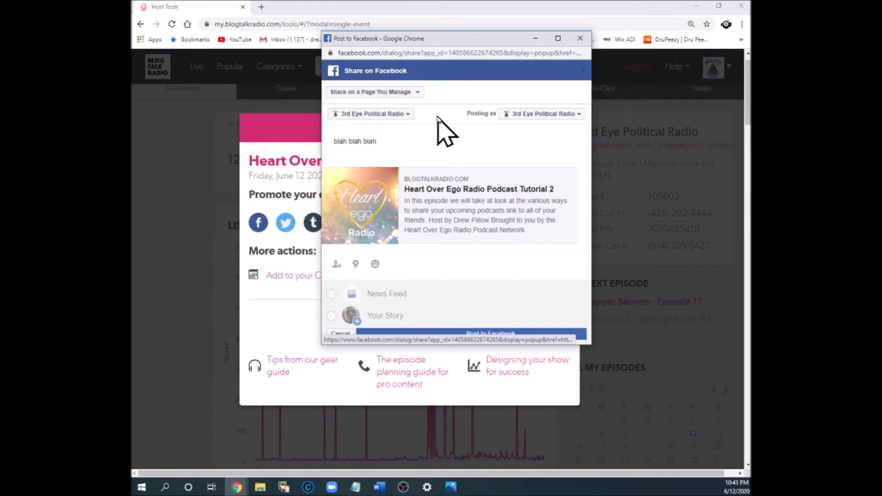
click(409, 115)
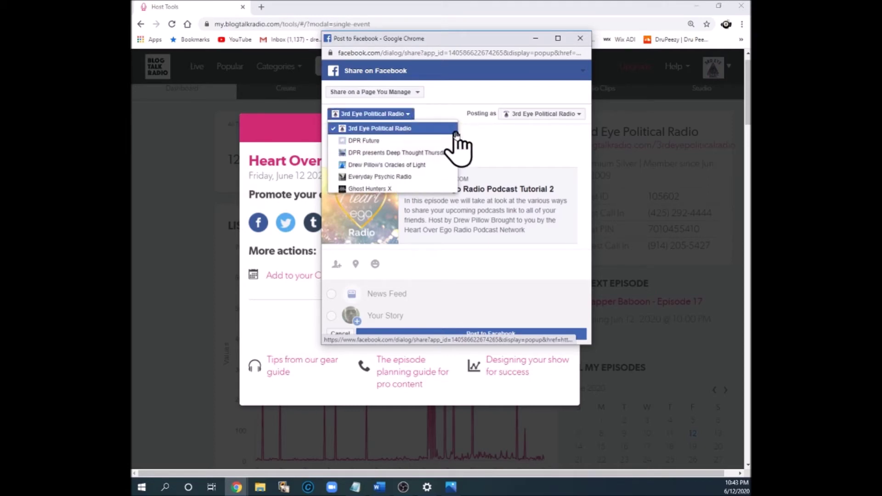
drag(456, 132, 455, 179)
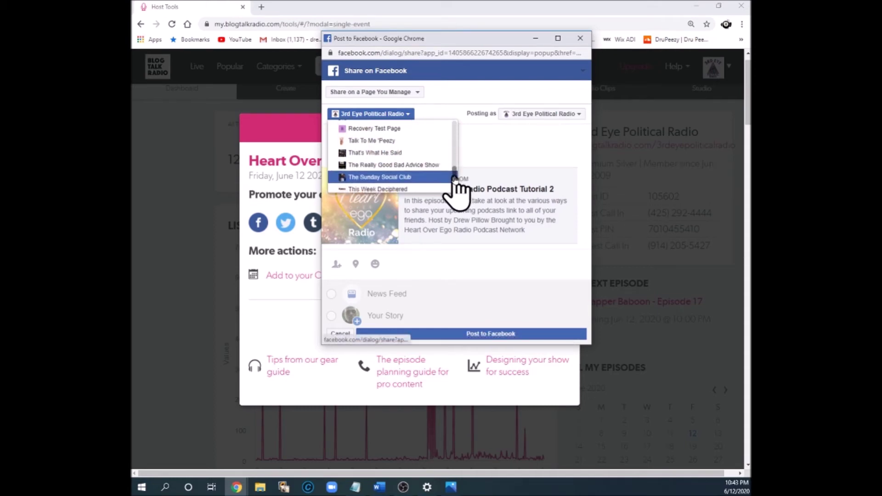
click(434, 178)
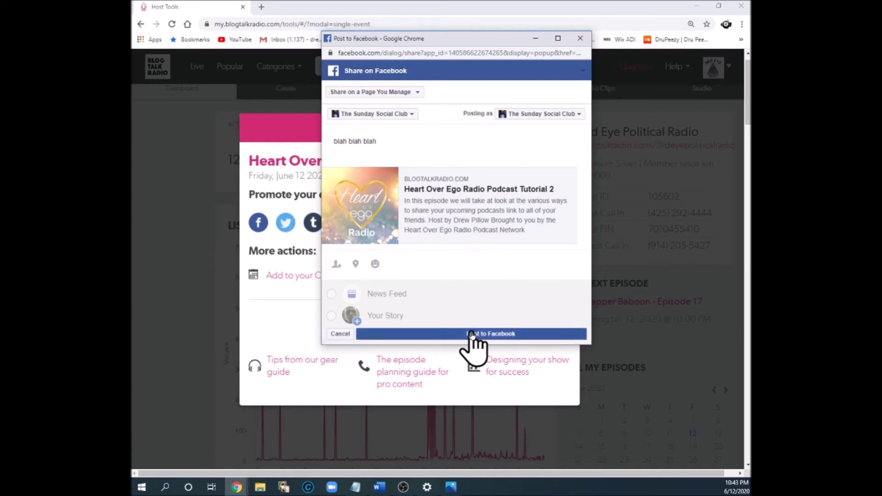
Set the share destination to a private message and add a friend whose name starts with J as recipient.
click(417, 93)
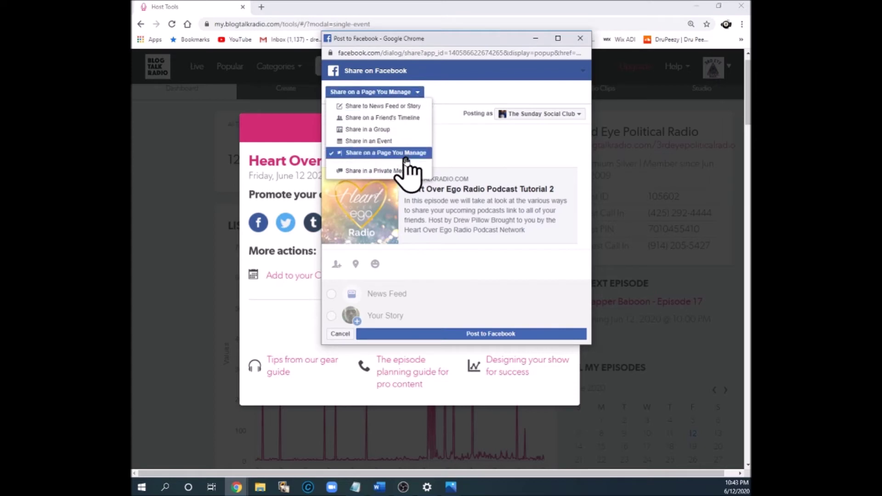
click(405, 171)
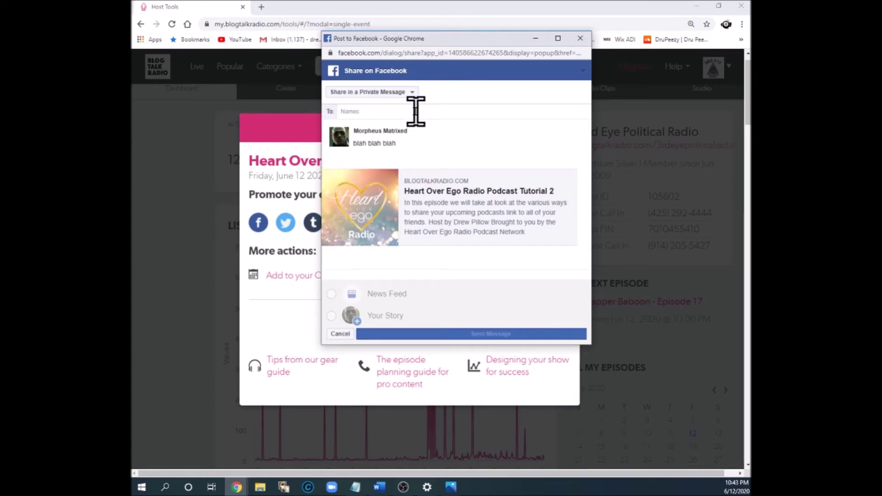
text(j)
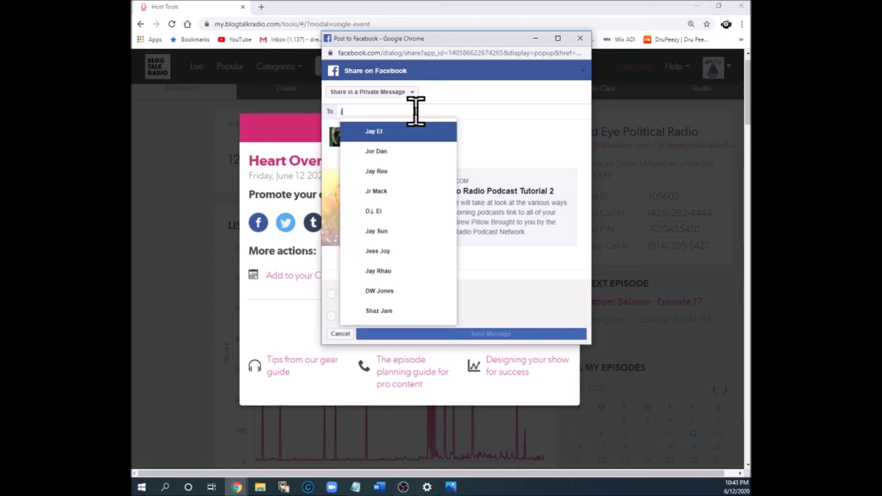
key(Return)
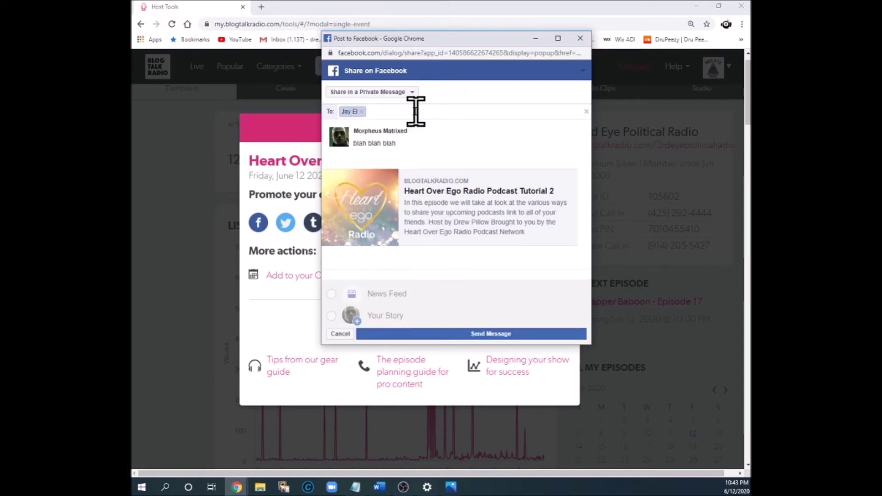
Add four more friends to the private message: two found under J, one under K and one under D.
text(j)
key(Down)
key(Down)
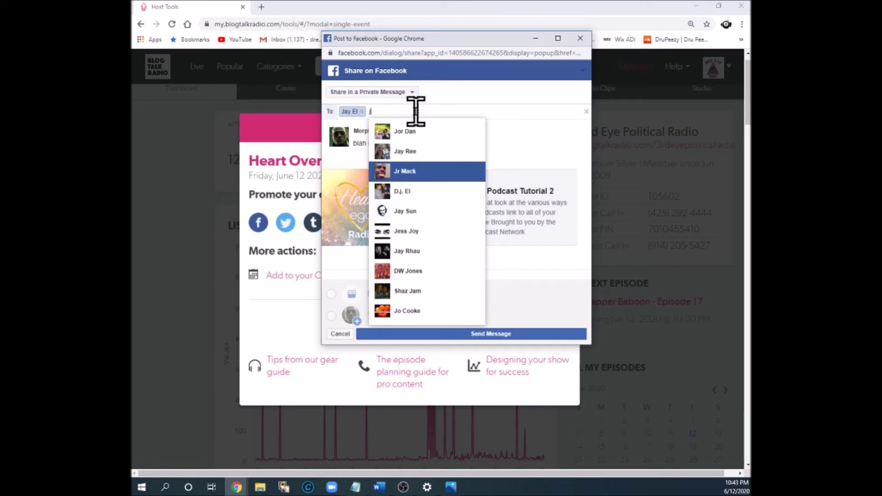
key(Return)
text(j)
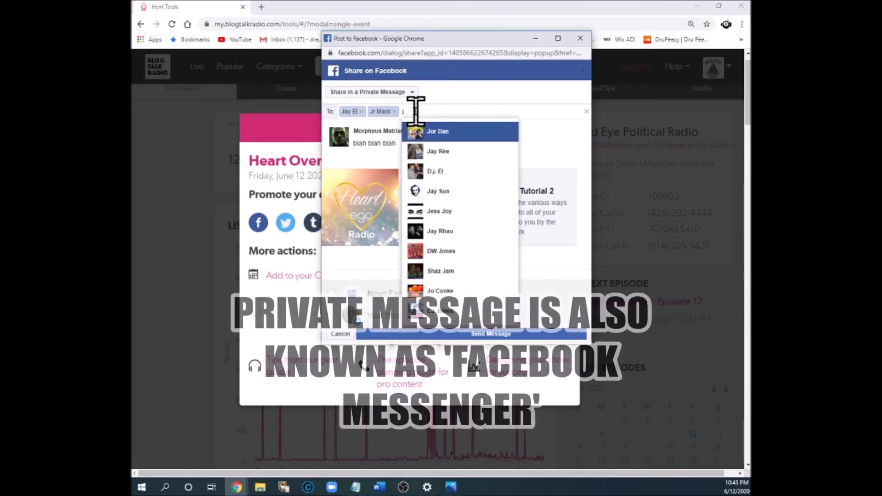
key(Return)
text(k)
key(Return)
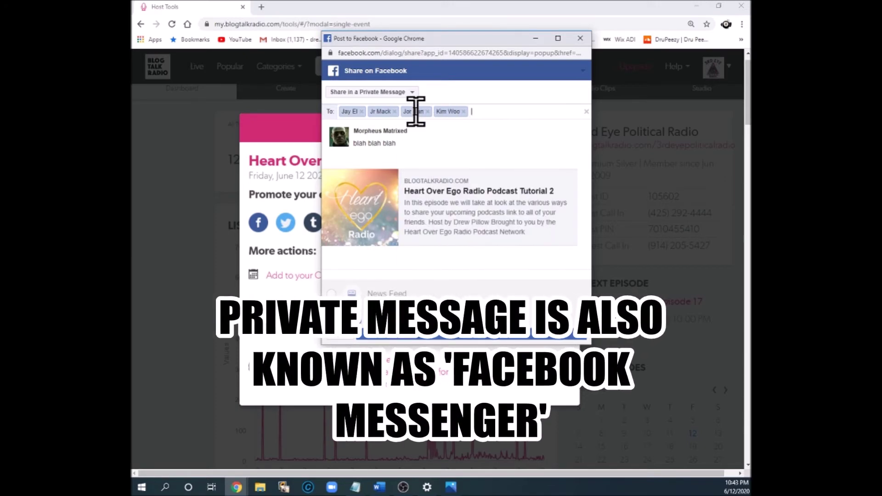
text(d)
key(Return)
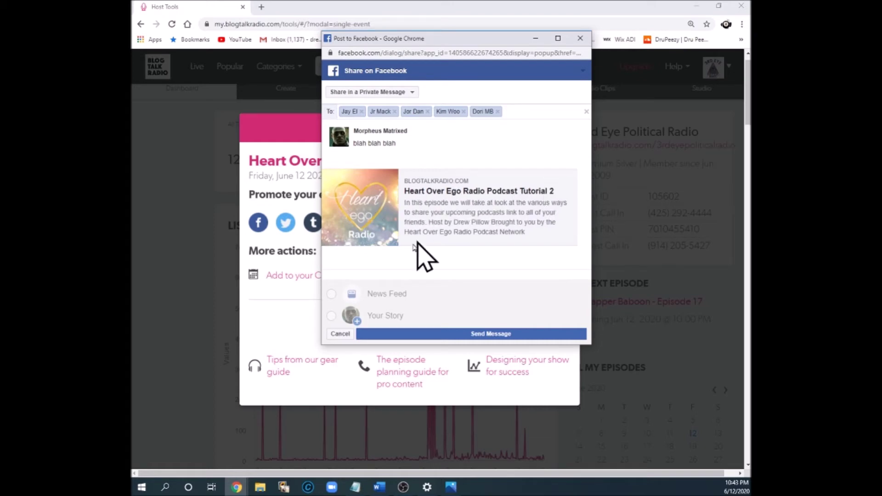
Clear all private message recipients and close the Facebook share window, discarding the unsent post.
click(587, 112)
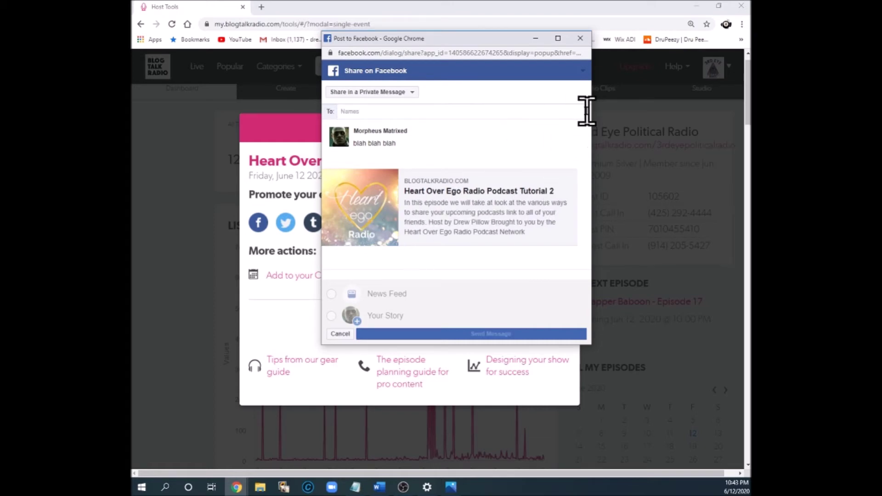
click(414, 92)
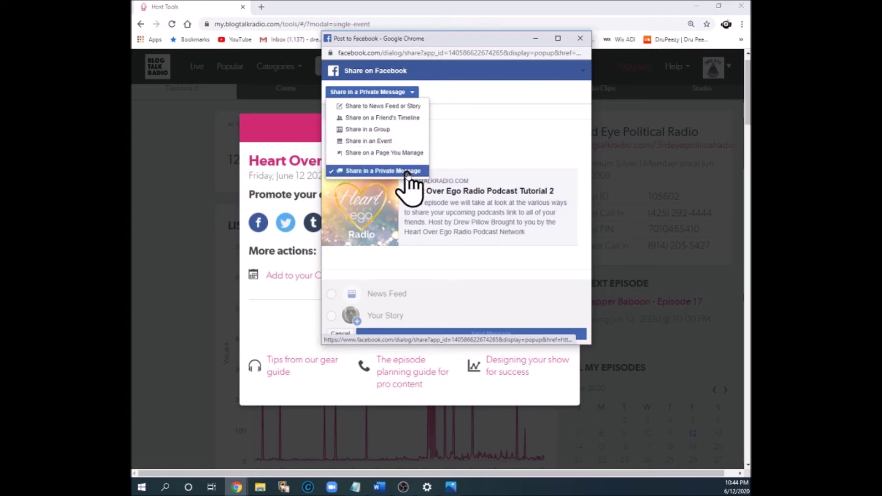
click(581, 38)
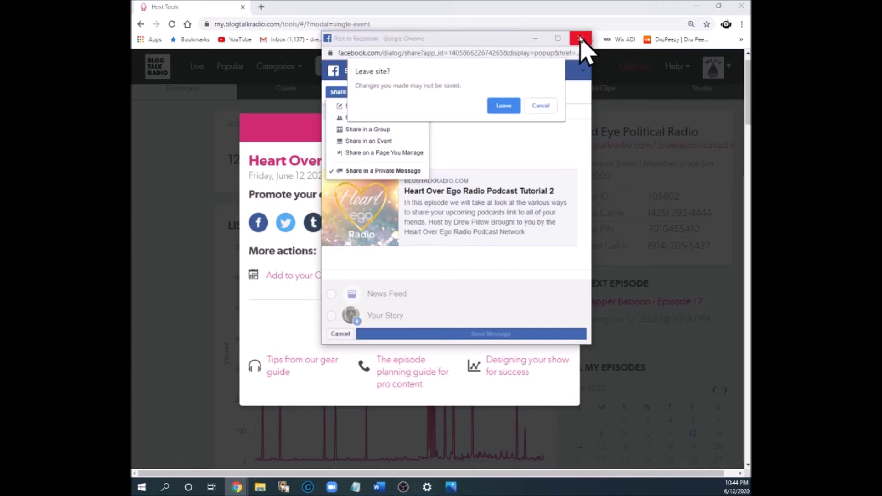
click(504, 105)
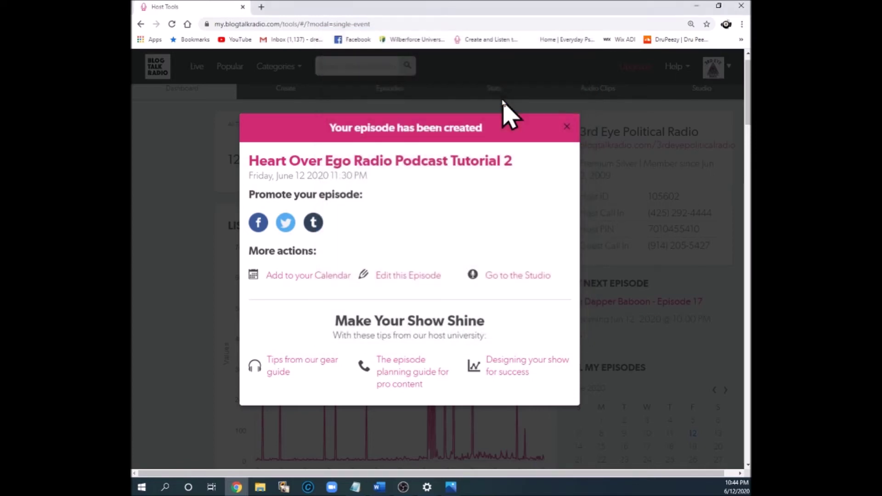
Start sharing the episode on Twitter, sign in with a saved account, and reposition and enlarge the tweet window.
click(287, 224)
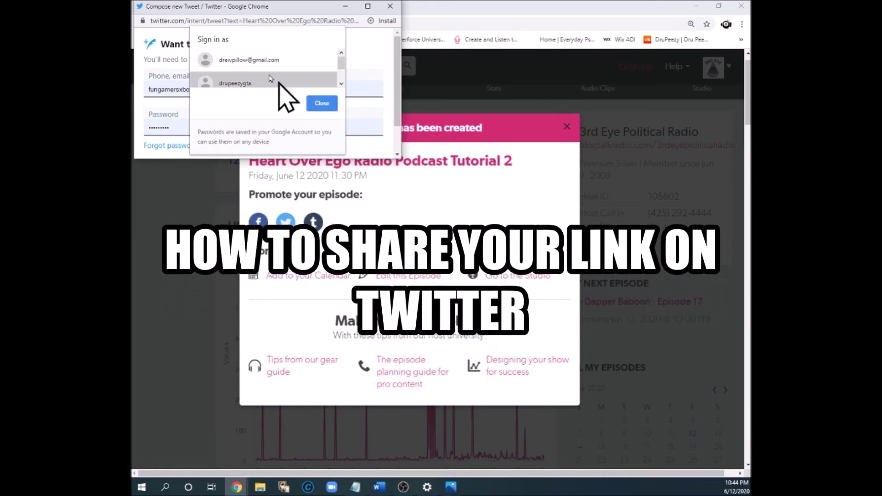
click(254, 61)
key(Return)
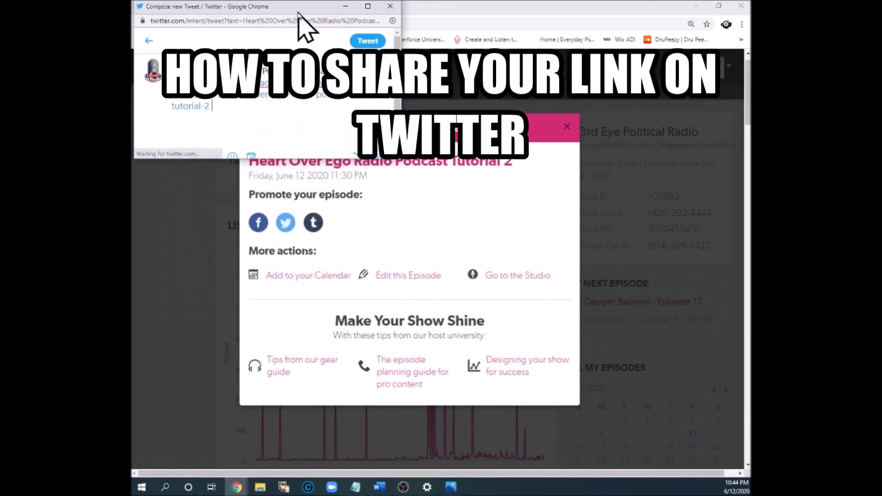
drag(311, 6, 550, 52)
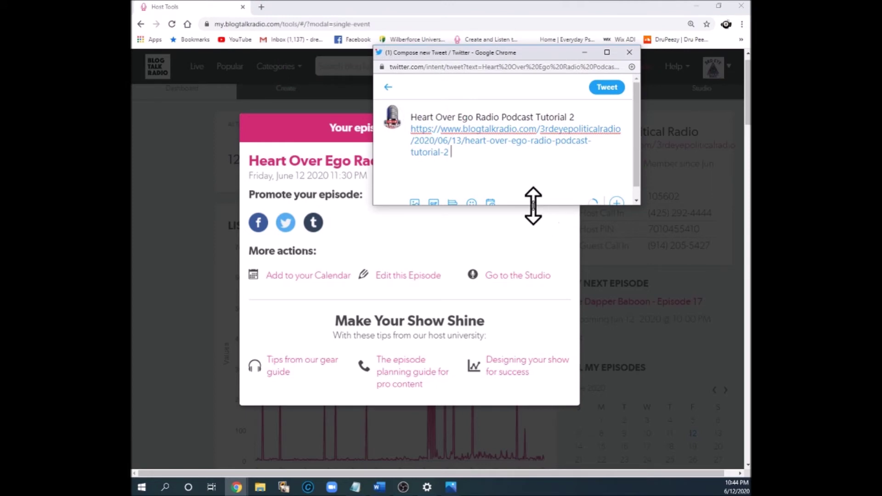
drag(532, 206, 524, 266)
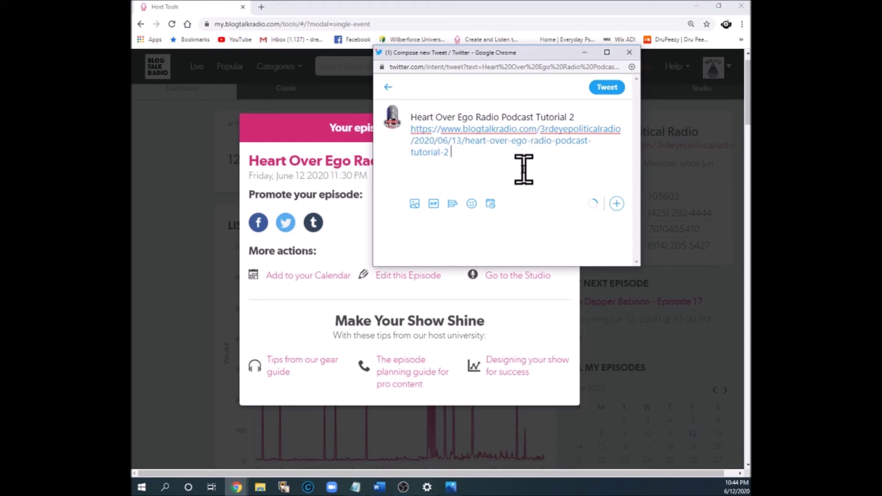
Add the suggested hashtag #catsofinstagram after the episode link and close the tweet window without posting.
text(#)
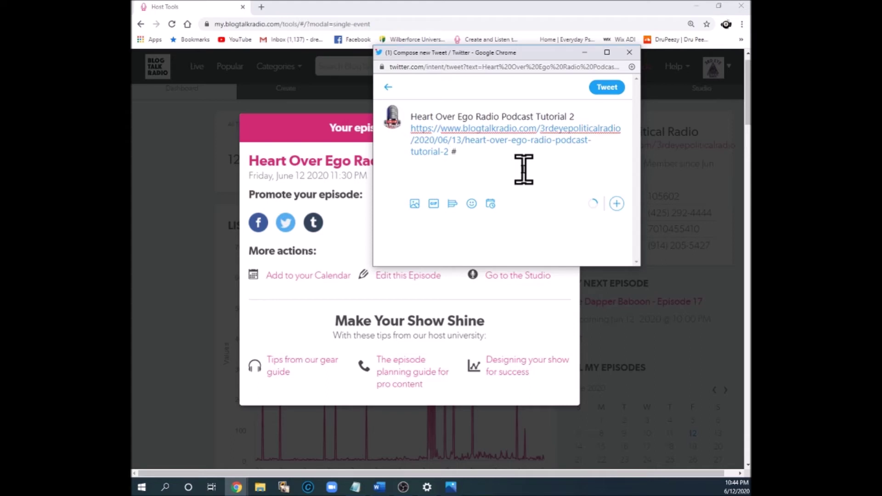
text(Cats)
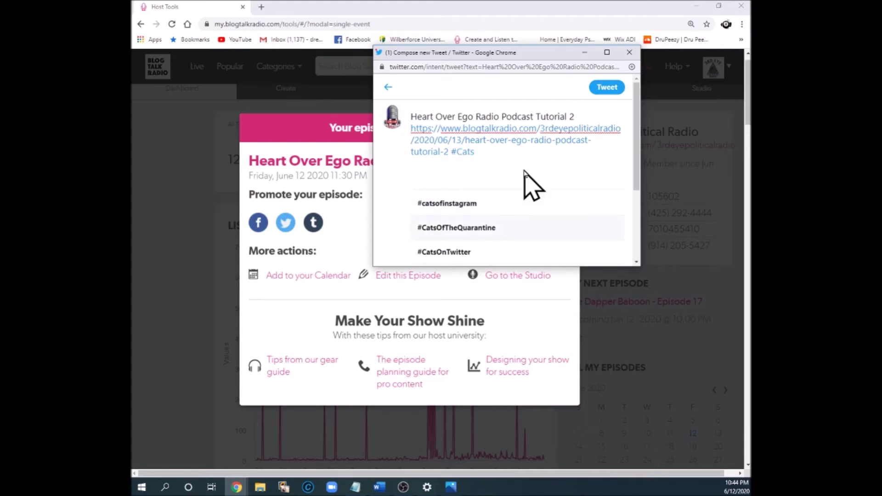
click(449, 204)
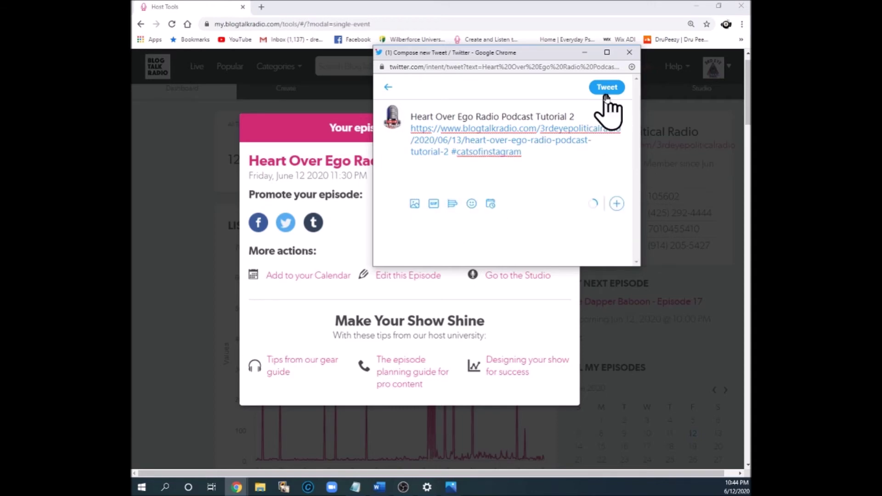
click(629, 53)
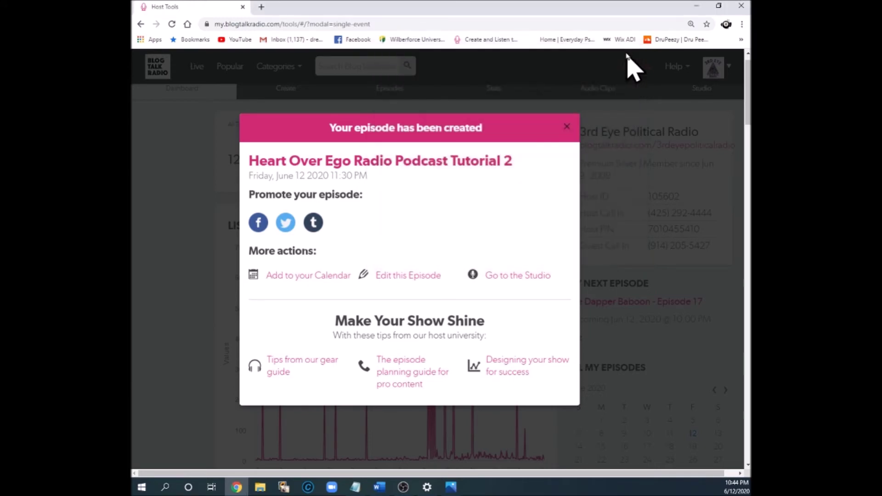
Preview the episode's Tumblr share post and close its window without posting.
click(314, 223)
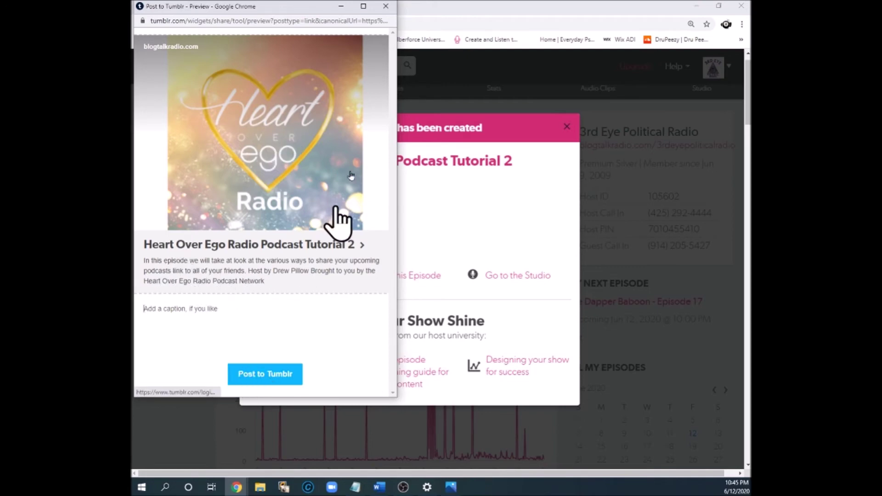
click(386, 6)
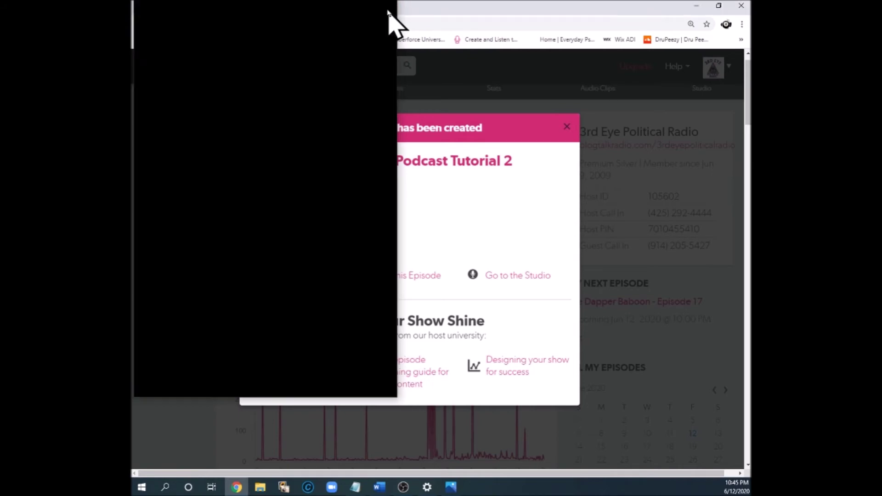
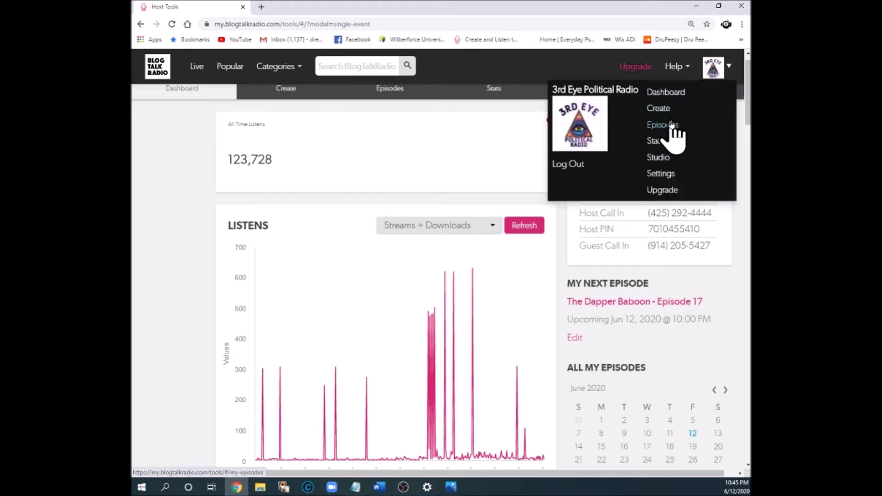
Open the Heart Over Ego Radio Podcast Tutorial 2 page from the episodes list and start an email share.
click(672, 125)
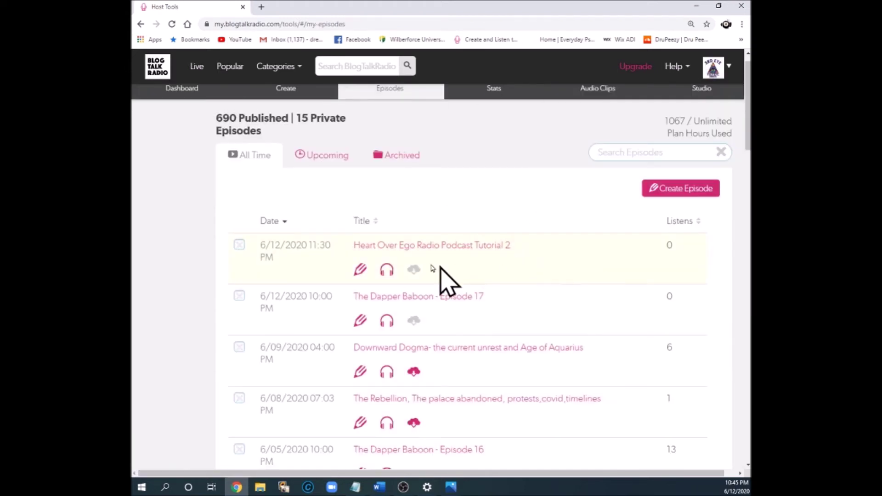
click(420, 248)
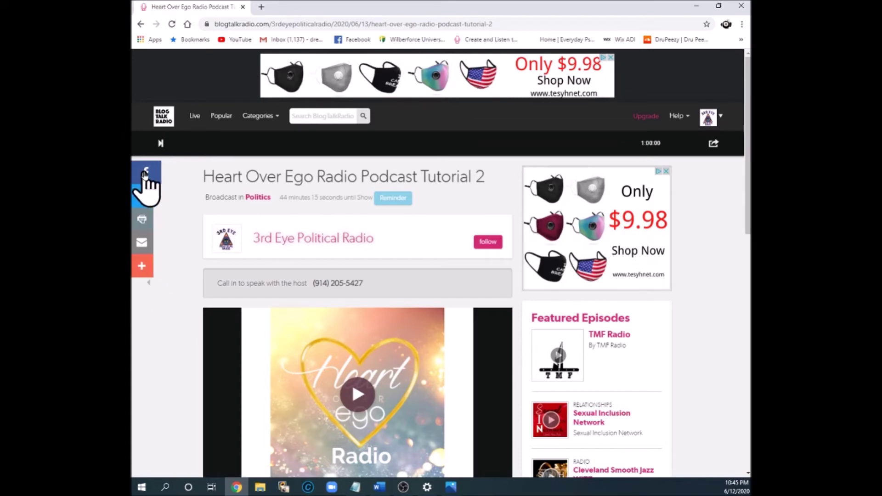
click(146, 243)
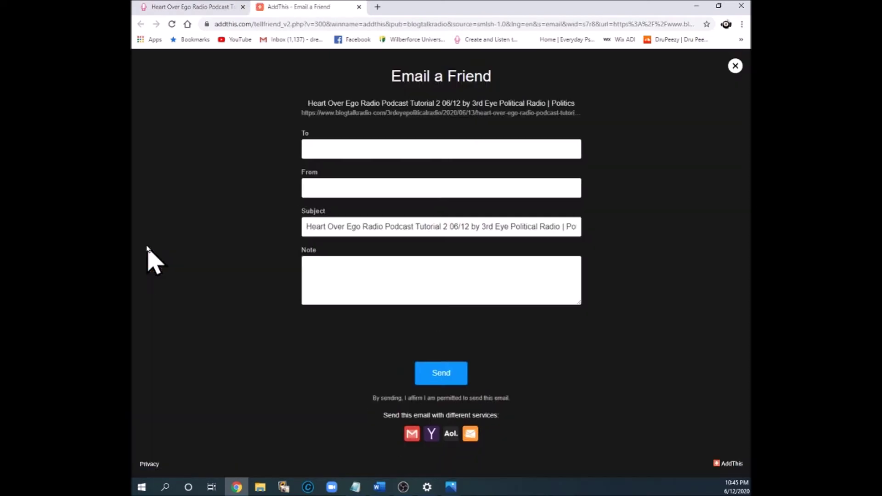
Enter the recipient's e-mail address and a dummy sender, complete the robot check, and close the email form without sending.
click(358, 144)
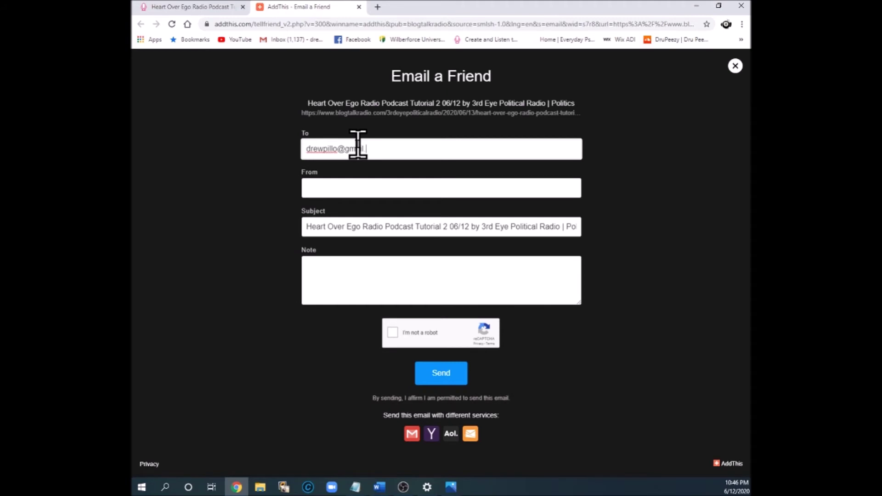
click(357, 186)
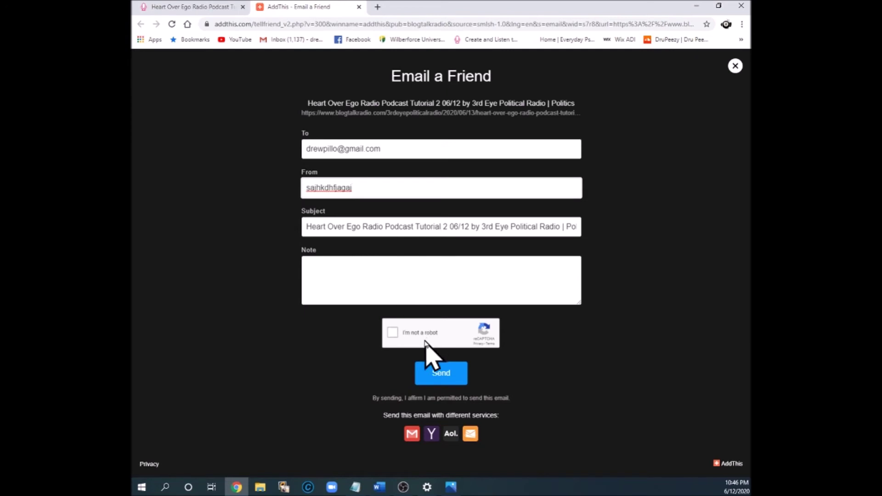
click(393, 333)
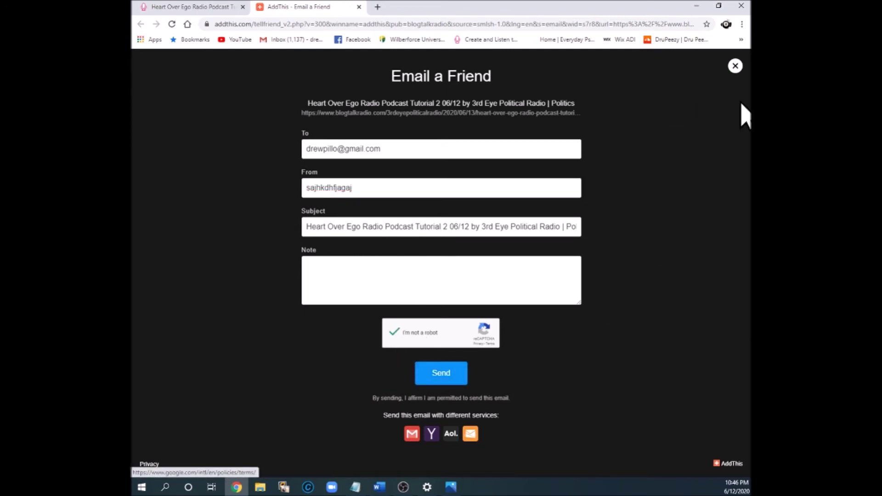
click(735, 67)
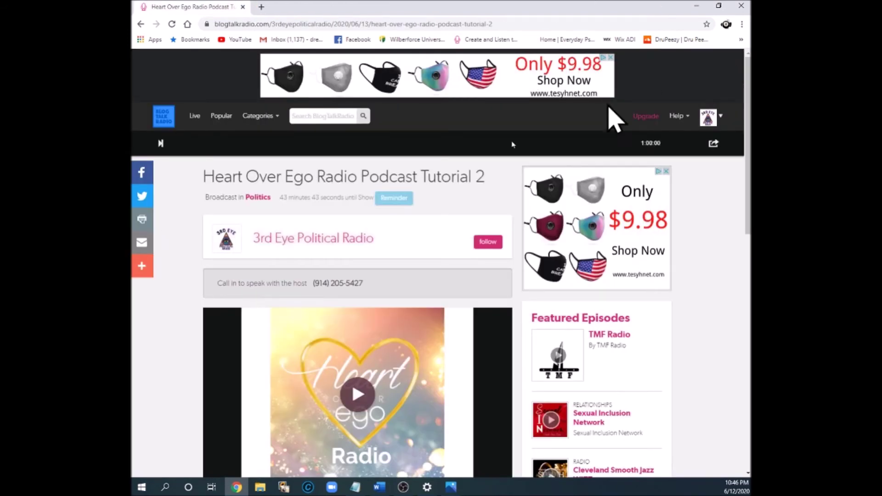
Open the Pinterest share from the additional services, check the Heart Over Ego Radio image's save option, and return to the episode page.
click(146, 269)
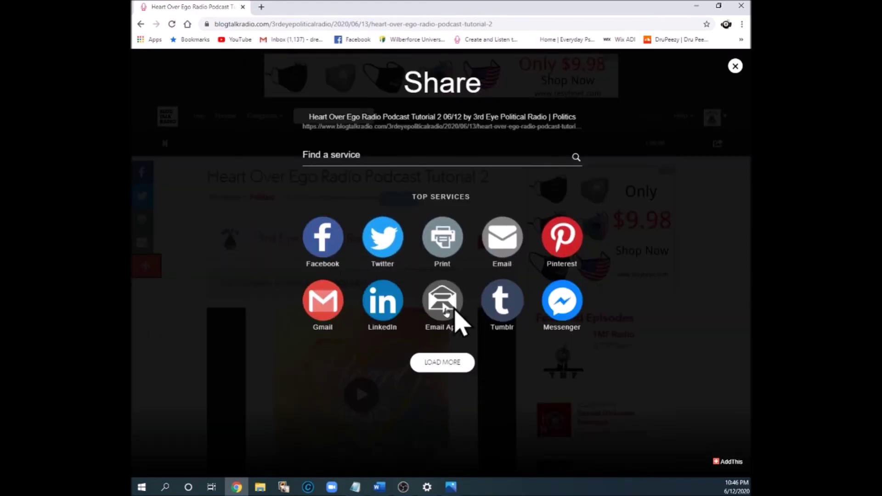
click(565, 237)
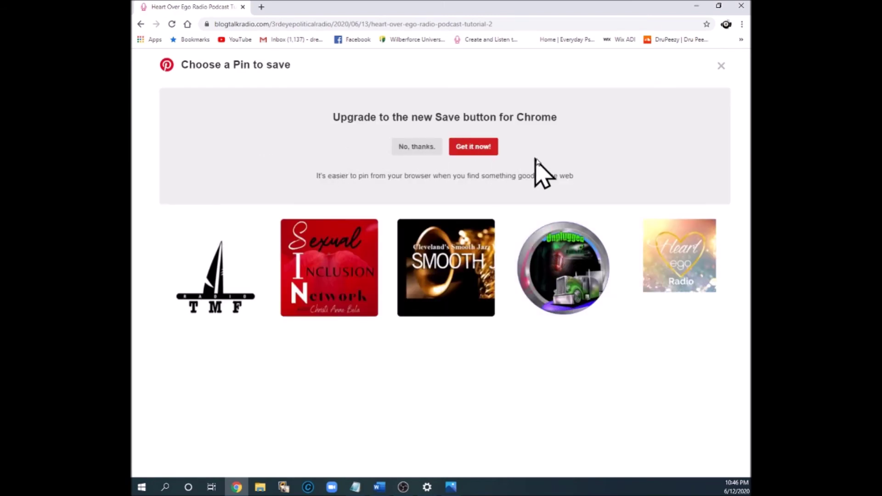
mouse_move(673, 261)
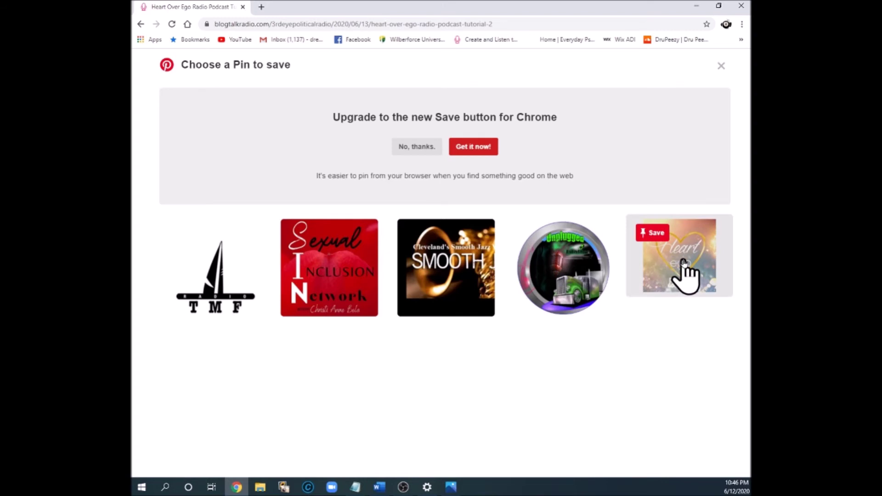
click(140, 24)
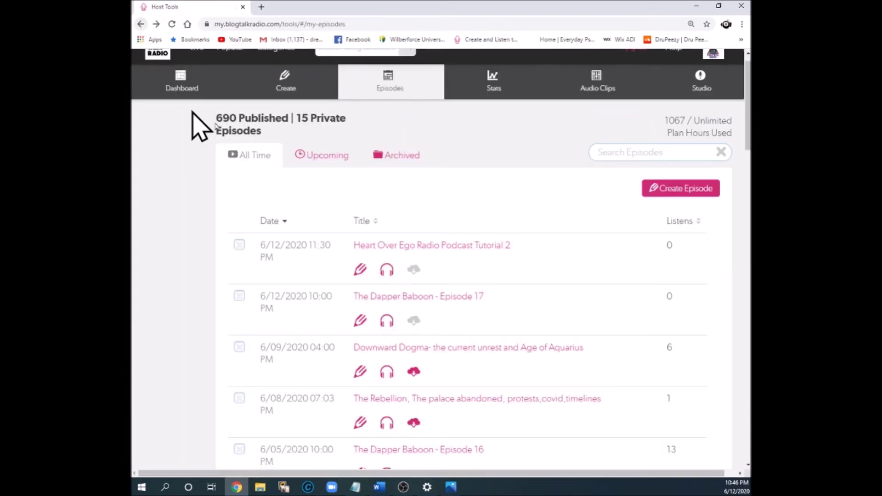
click(398, 247)
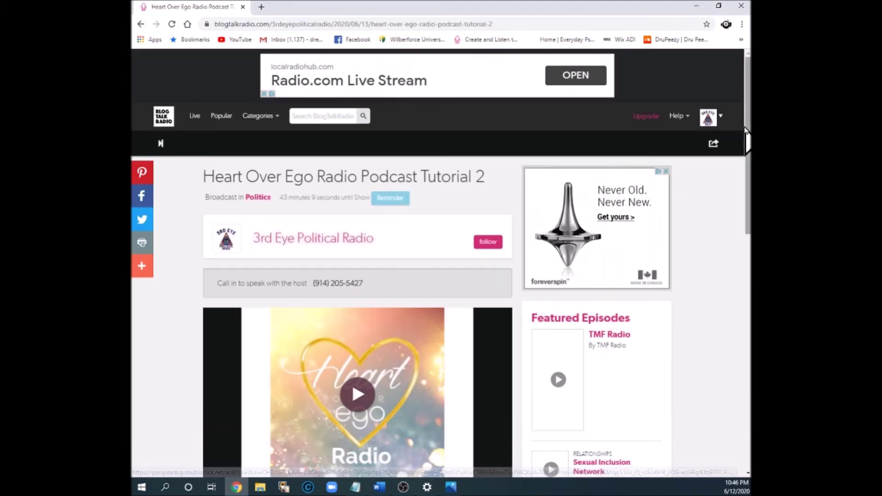
Open the episode's additional sharing options and load the full list of services.
drag(748, 130, 748, 148)
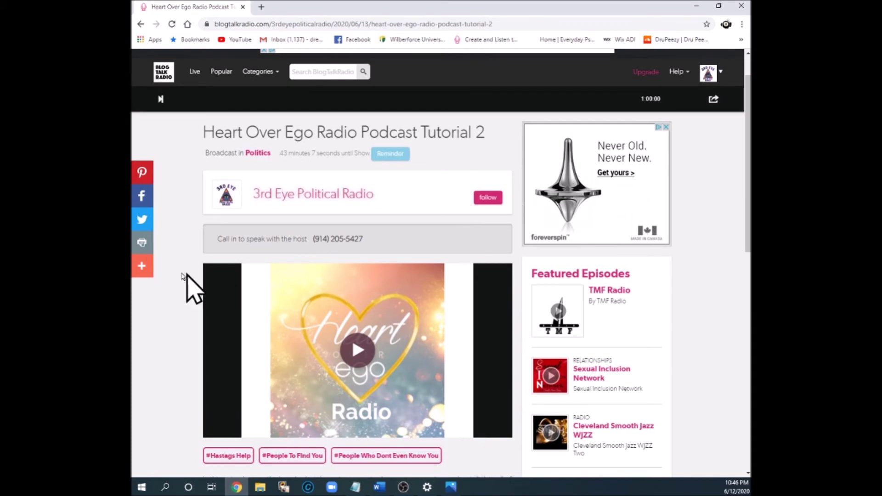
click(142, 269)
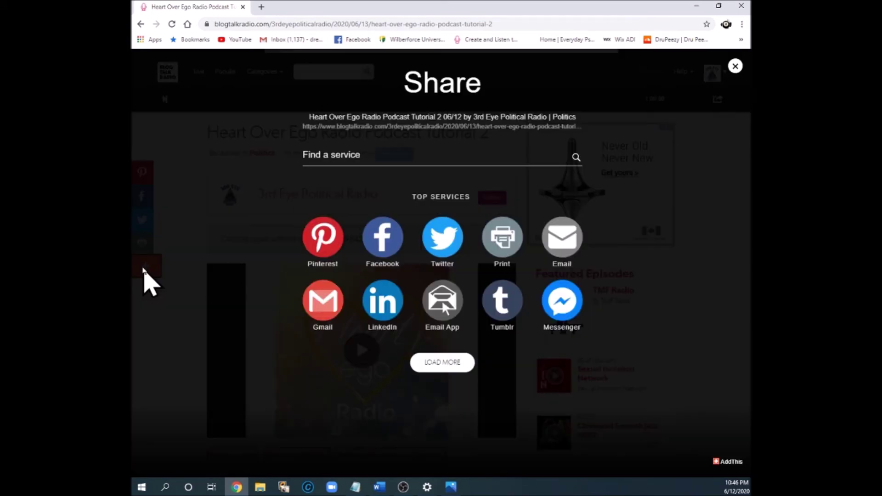
click(440, 363)
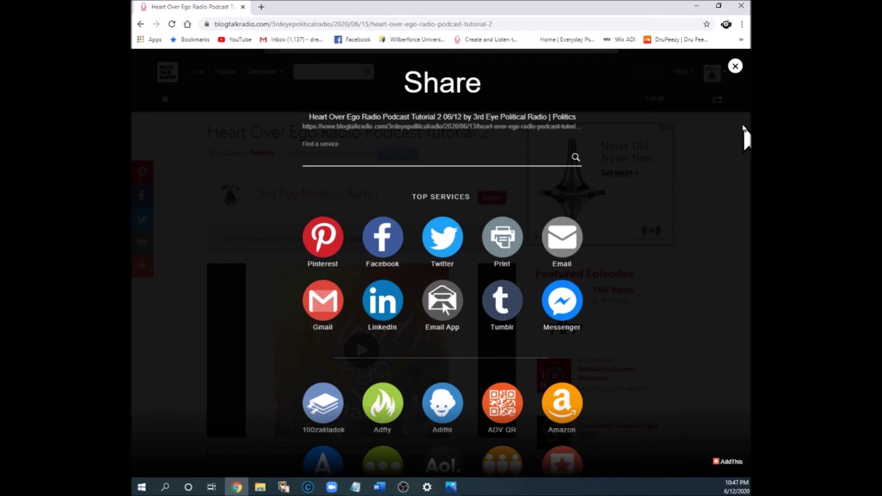
click(713, 256)
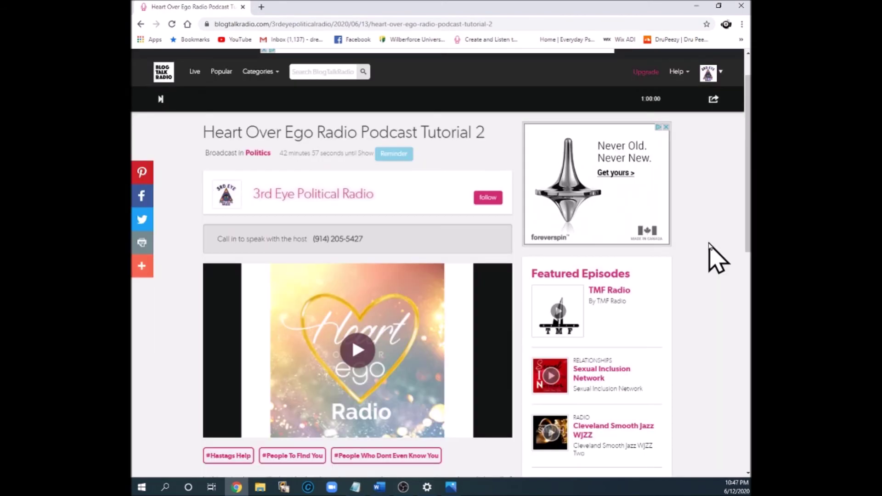
click(144, 269)
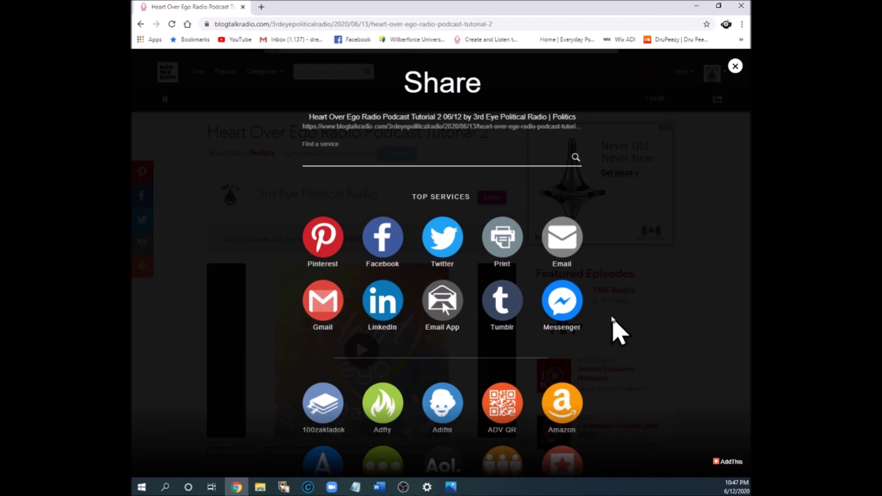
Examine the full range of share services at a reduced page zoom, and restore the normal zoom.
key(ctrl+minus)
key(ctrl+minus)
key(ctrl+minus)
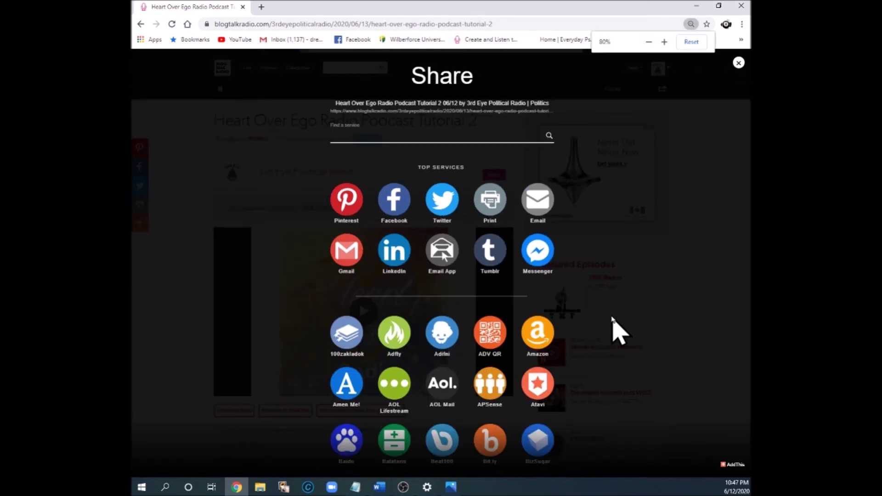
key(ctrl+minus)
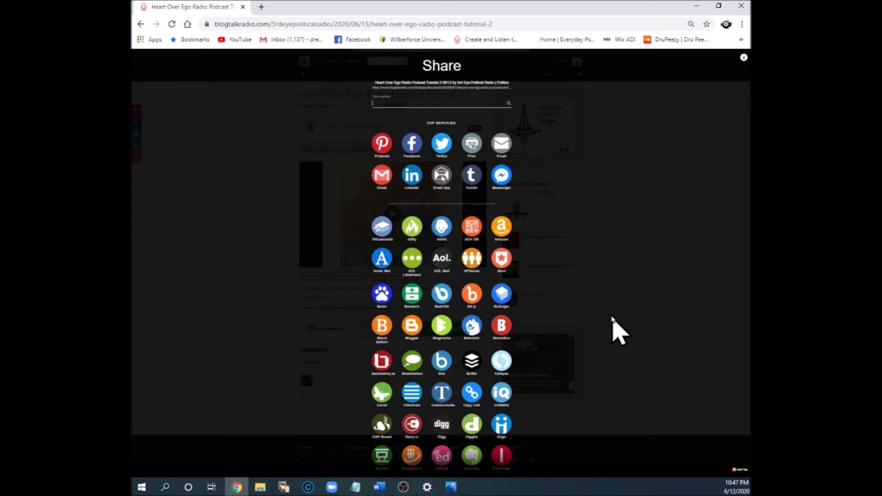
key(ctrl+minus)
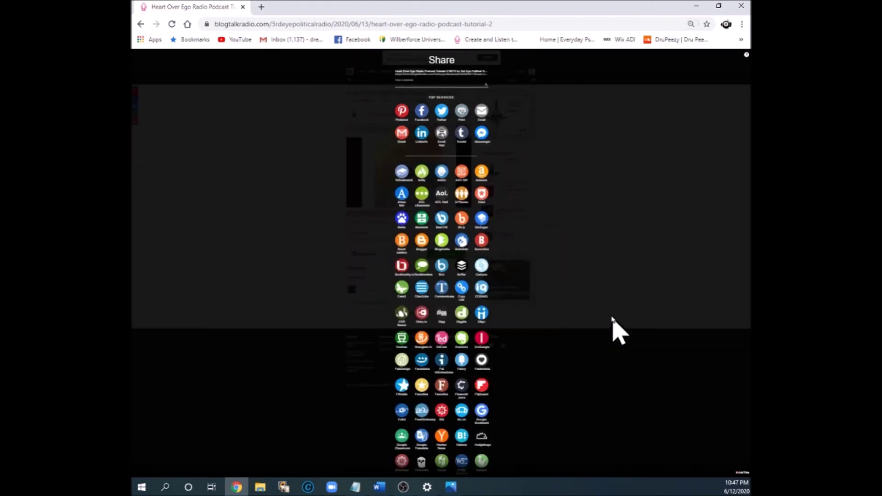
key(ctrl+minus)
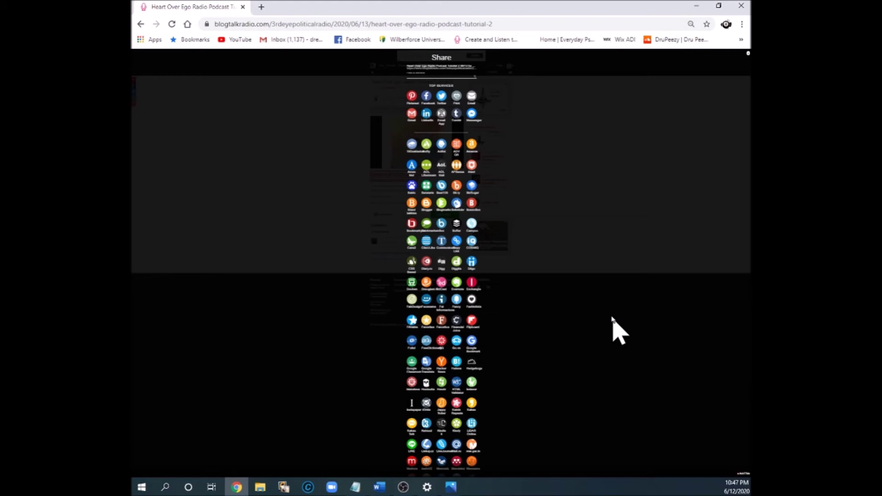
key(ctrl+plus)
key(ctrl+plus)
key(ctrl+plus)
key(ctrl+plus)
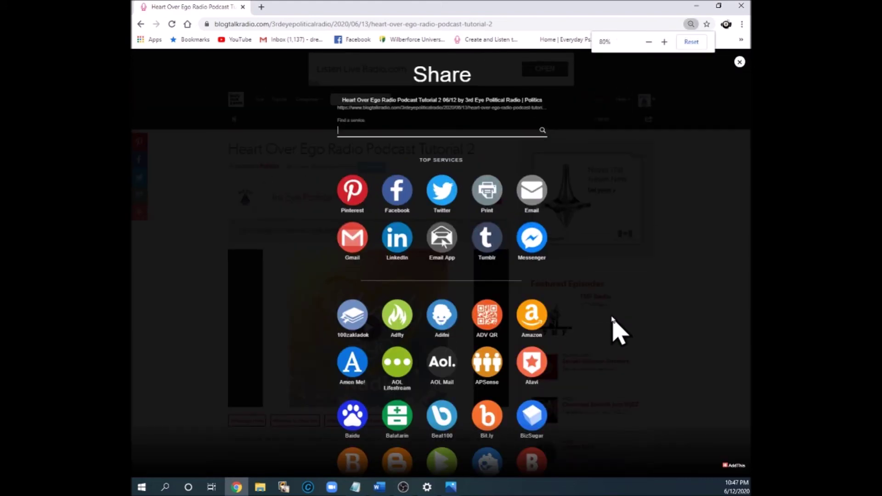
key(ctrl+plus)
key(ctrl+plus)
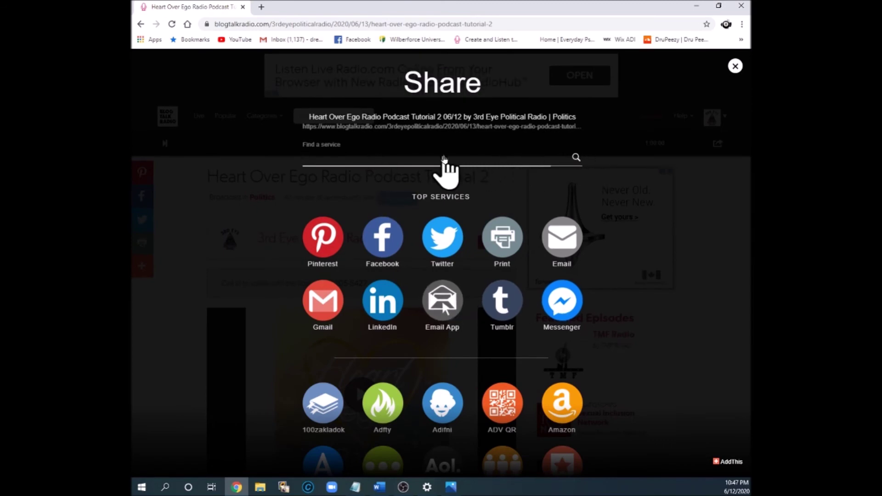
Search the share services for "Instragram" and close the share list.
text(Instragram)
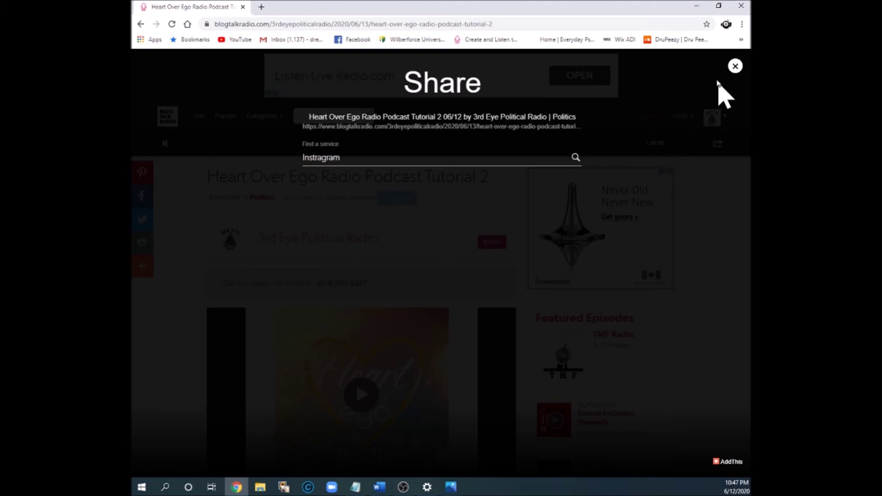
click(735, 65)
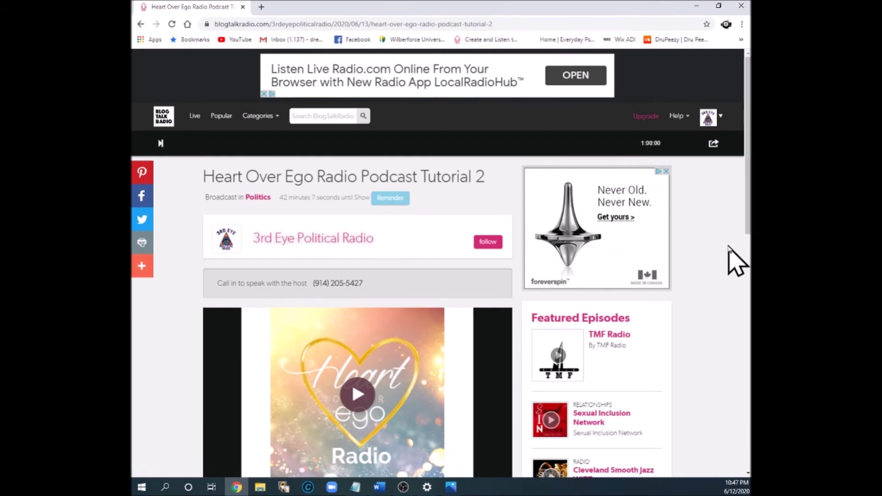
drag(745, 213, 747, 234)
click(147, 267)
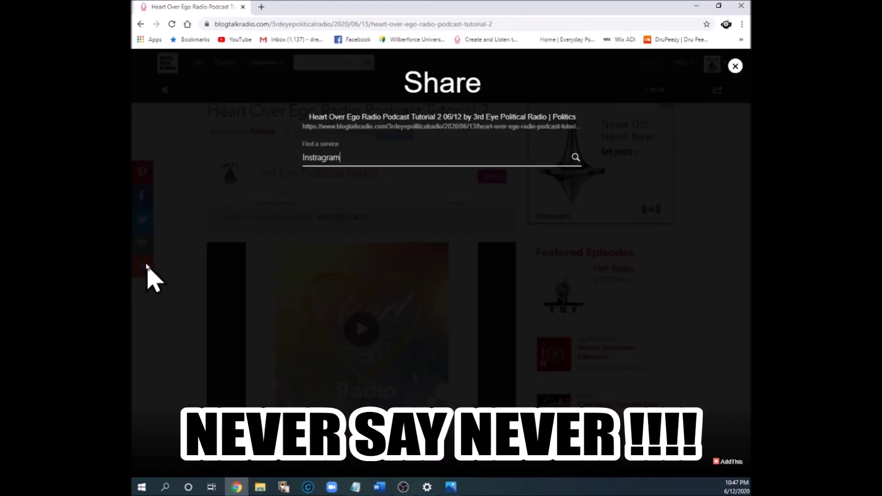
click(735, 66)
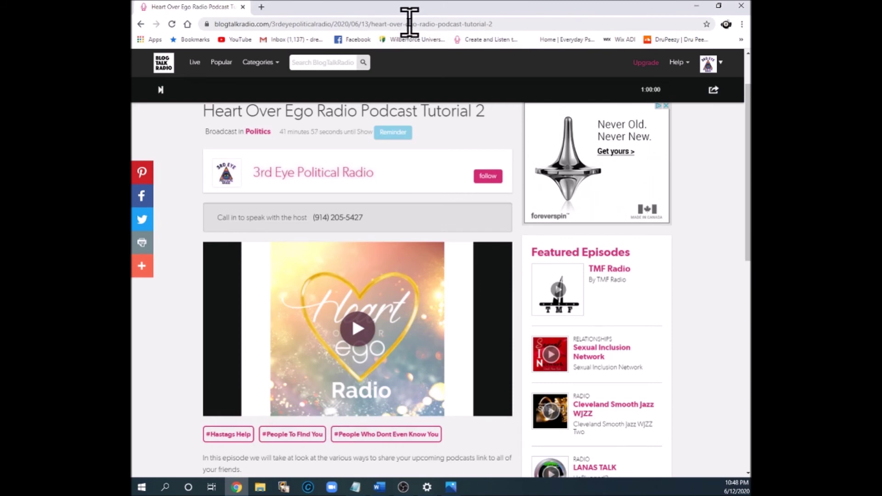
Copy the web address of the Heart Over Ego Radio Podcast Tutorial 2 episode page.
click(382, 24)
right_click(381, 25)
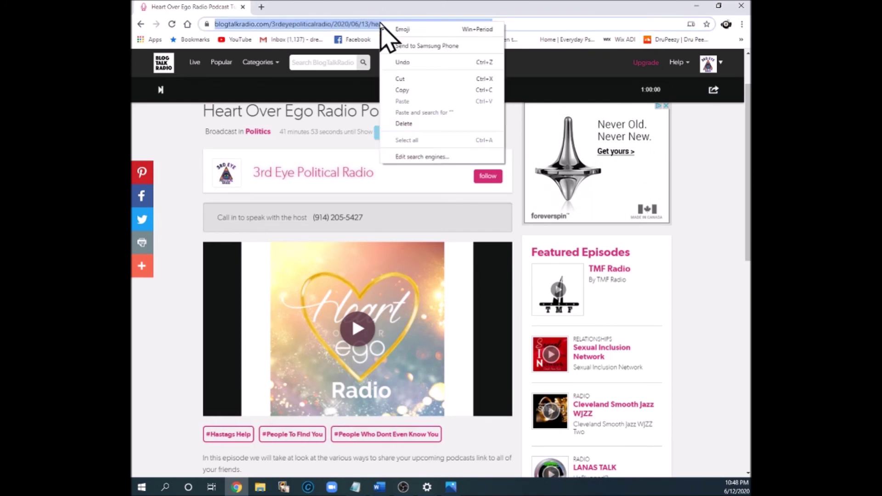
click(406, 90)
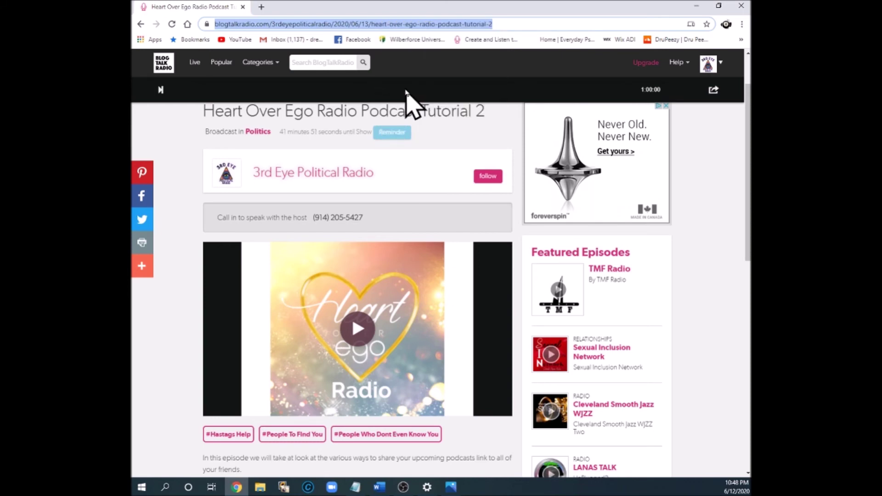
Open Instagram in a new tab and log in with the remembered account.
click(261, 6)
text(instag)
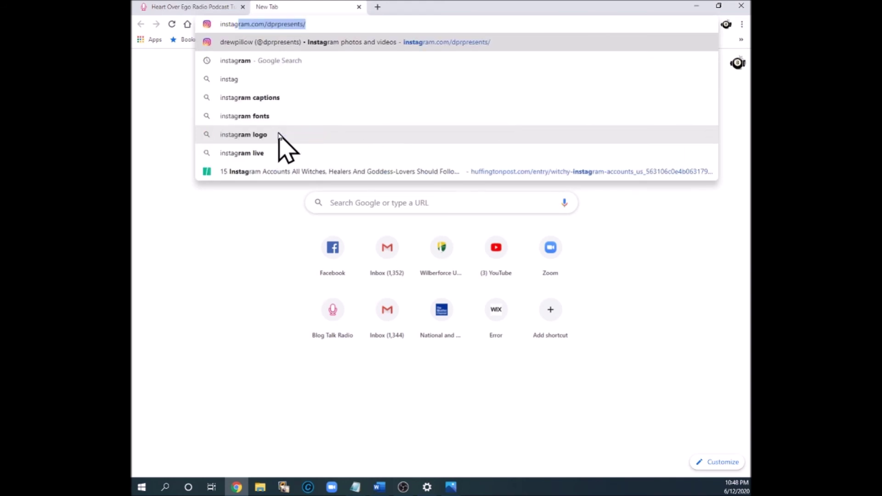
key(Return)
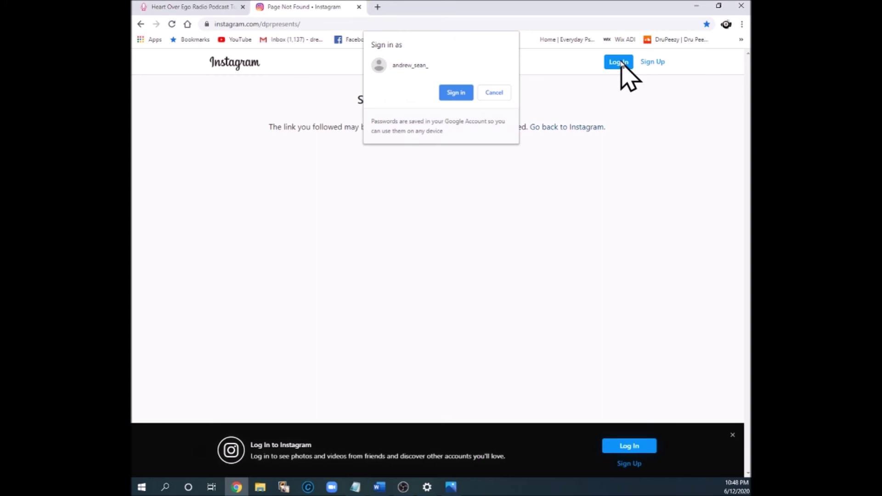
click(449, 94)
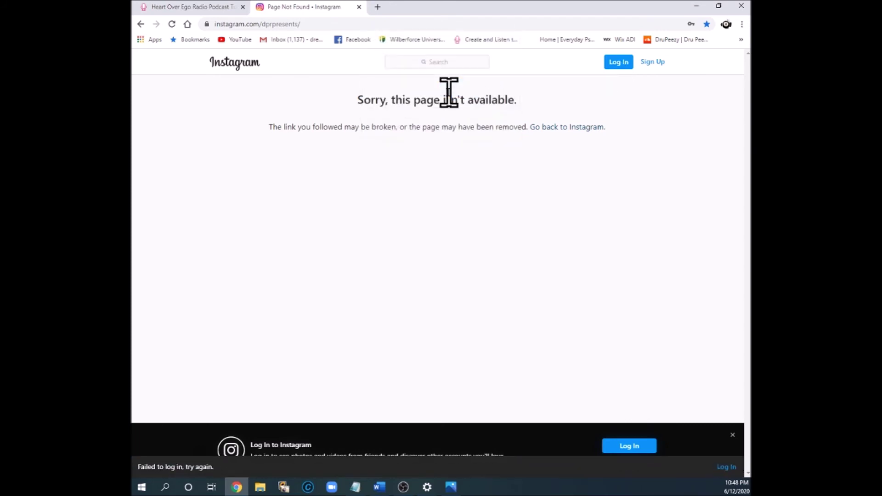
click(617, 62)
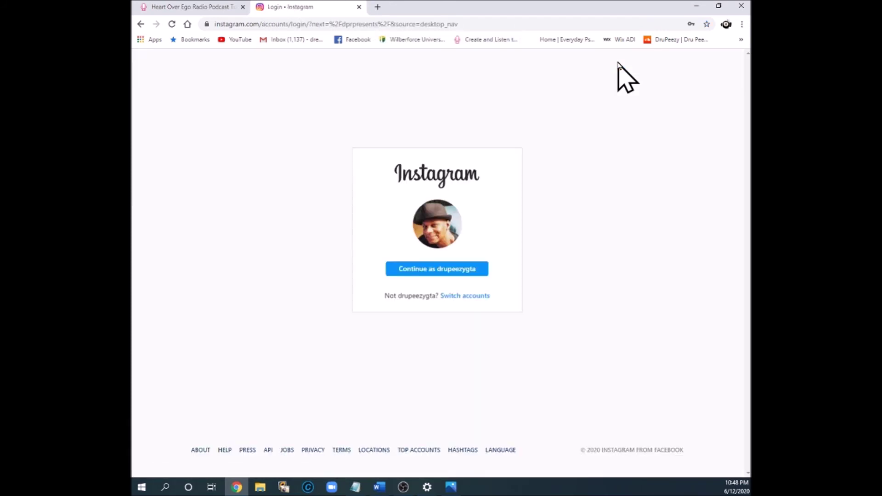
click(432, 268)
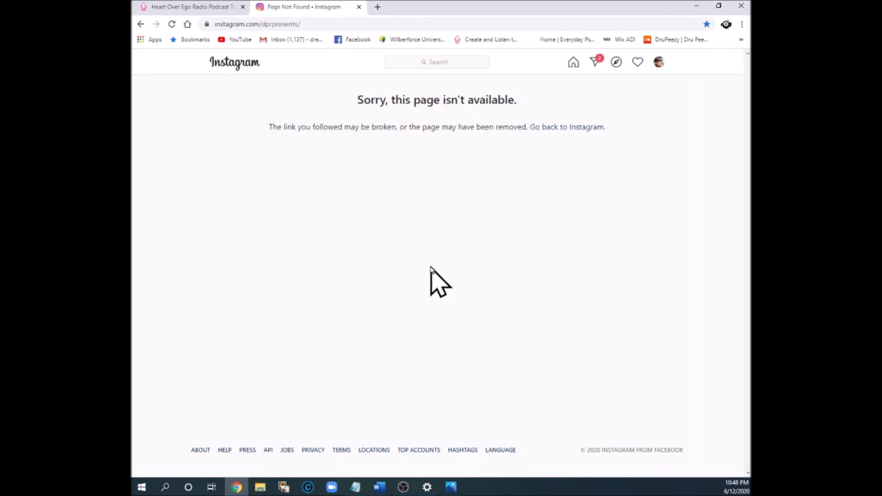
Decline notifications on the Instagram home feed, and check the account's own profile before returning to the feed.
click(573, 64)
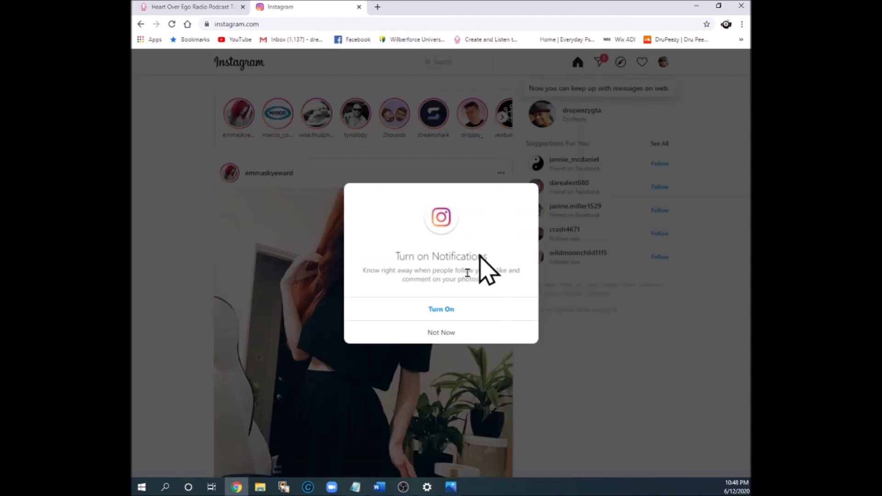
click(440, 332)
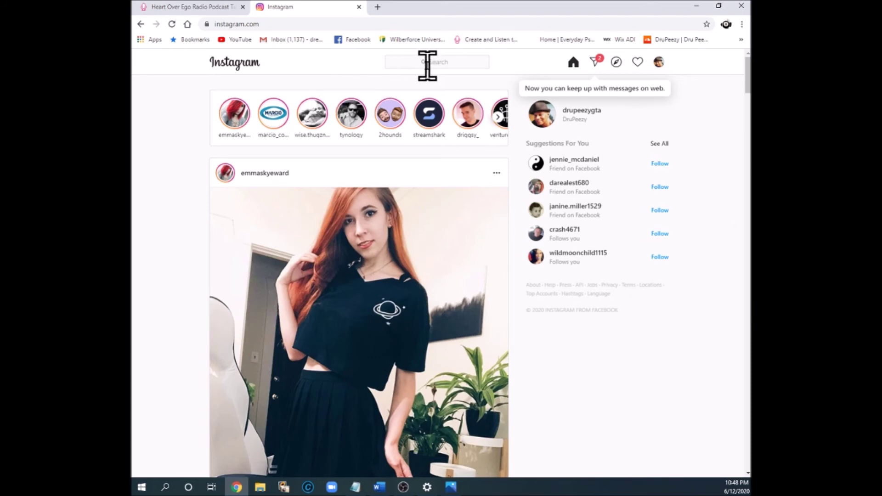
click(659, 64)
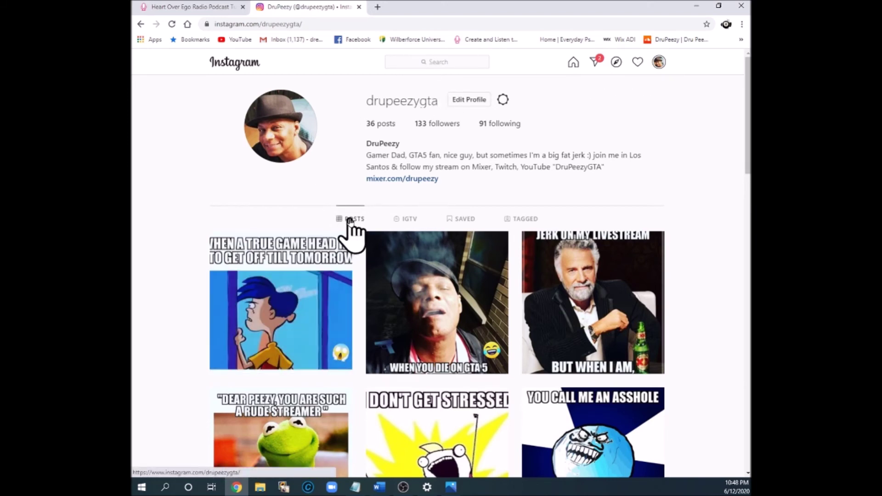
click(574, 65)
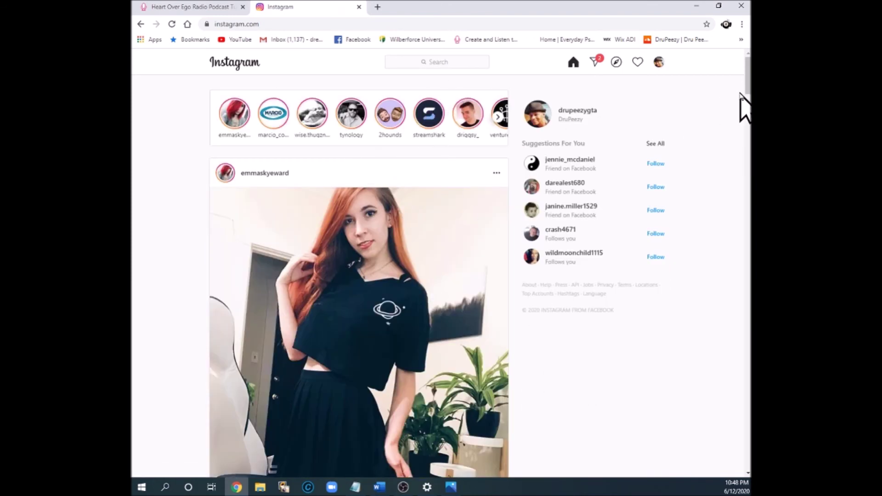
Paste the episode link into the comment field of the feed post with 244 likes, without posting it.
scroll(747, 92, down, 2)
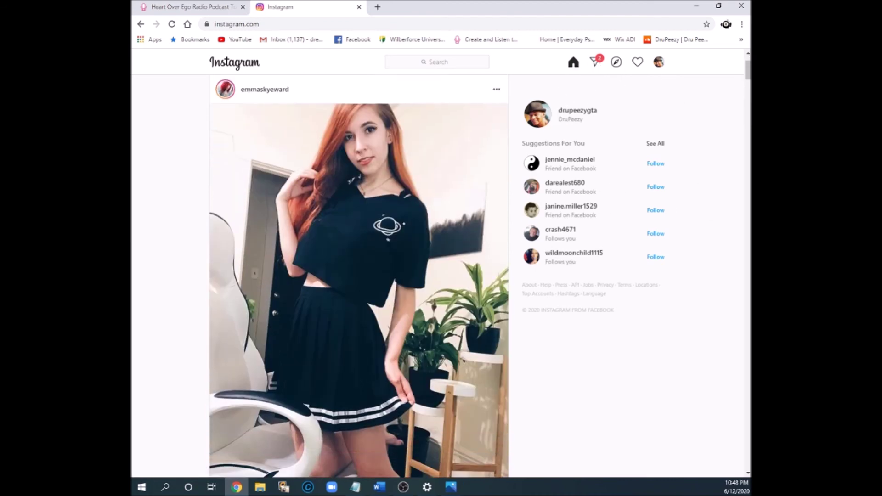
drag(749, 76, 748, 131)
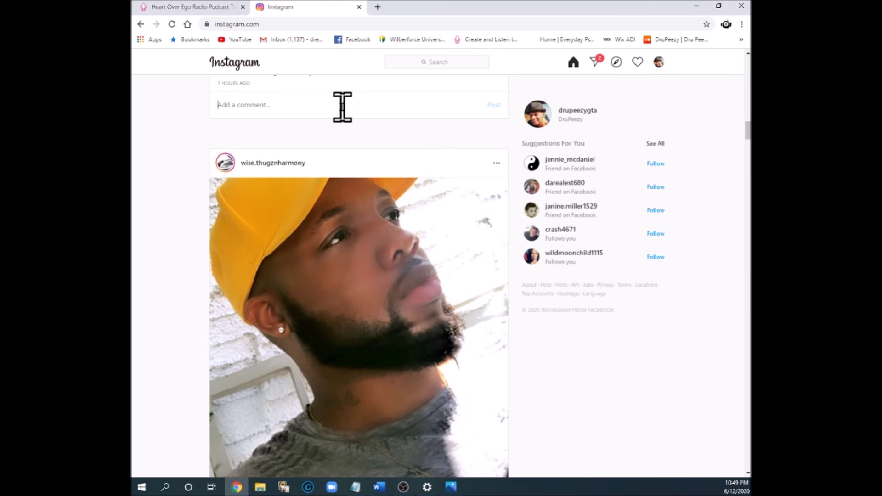
scroll(747, 137, up, 3)
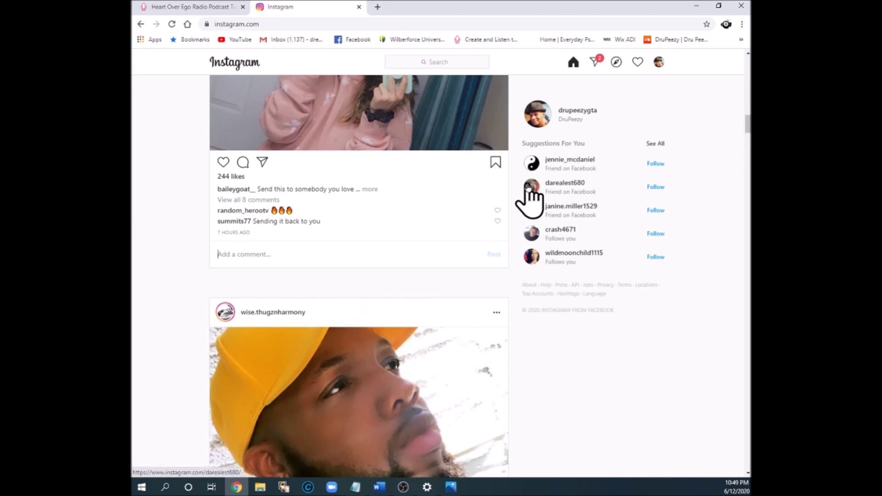
right_click(266, 254)
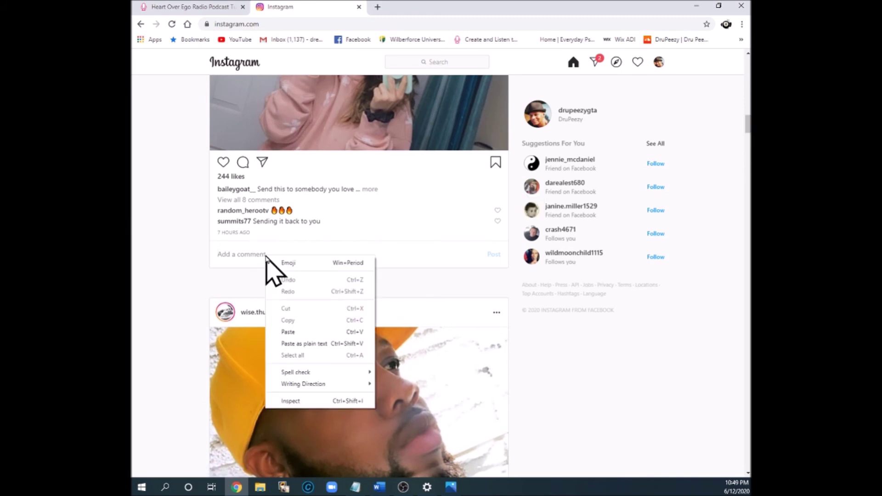
click(289, 332)
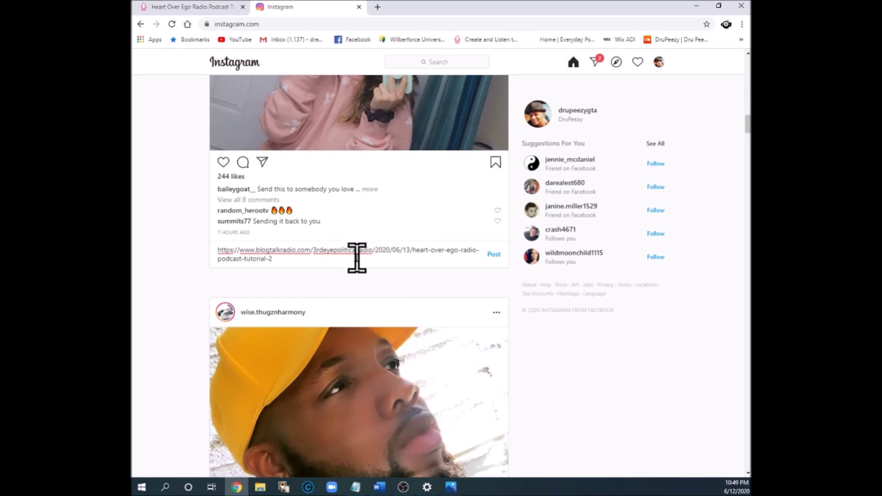
Paste the episode link into a direct message to twitchdesigner without sending it, and return to the episode page.
click(595, 64)
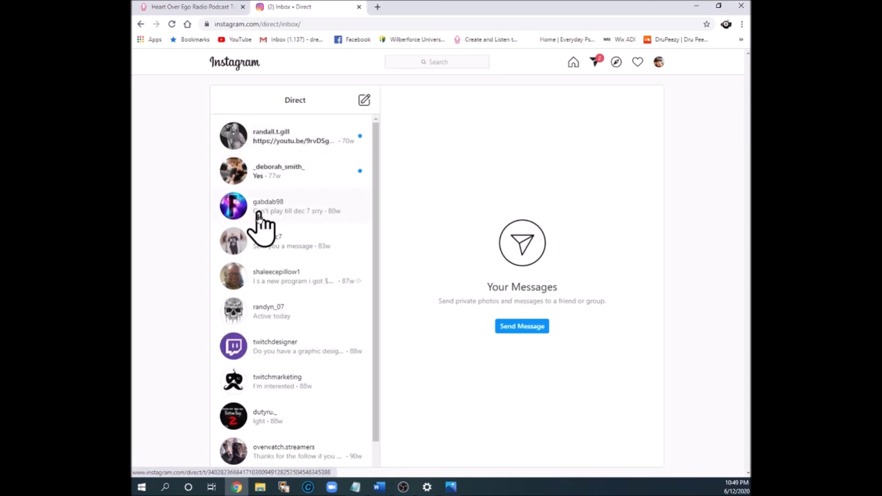
click(296, 347)
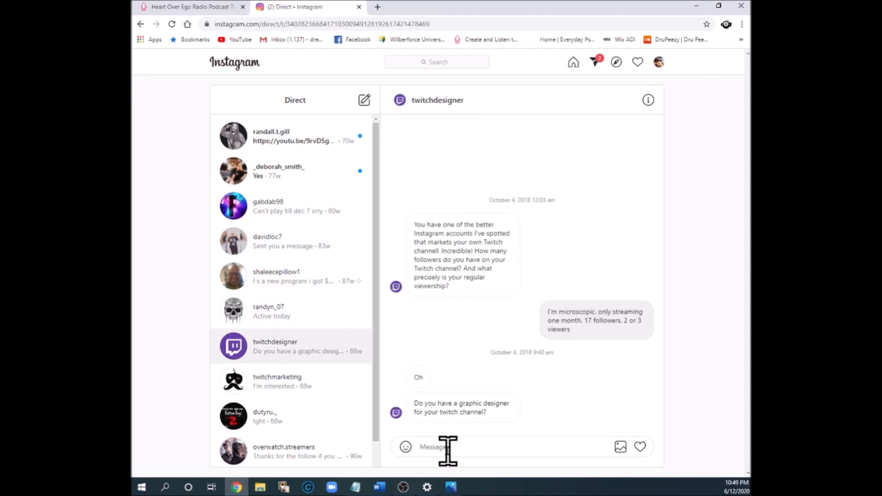
text(https://www.blogtalkradio.com/3rdeyepoliticalradio/2020/06/13/heart-over-ego-radio-podcast-tutorial-2)
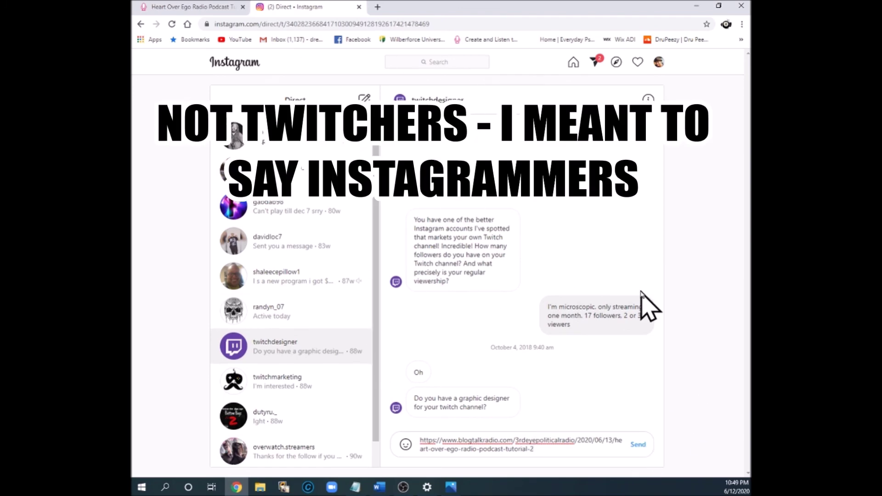
click(214, 9)
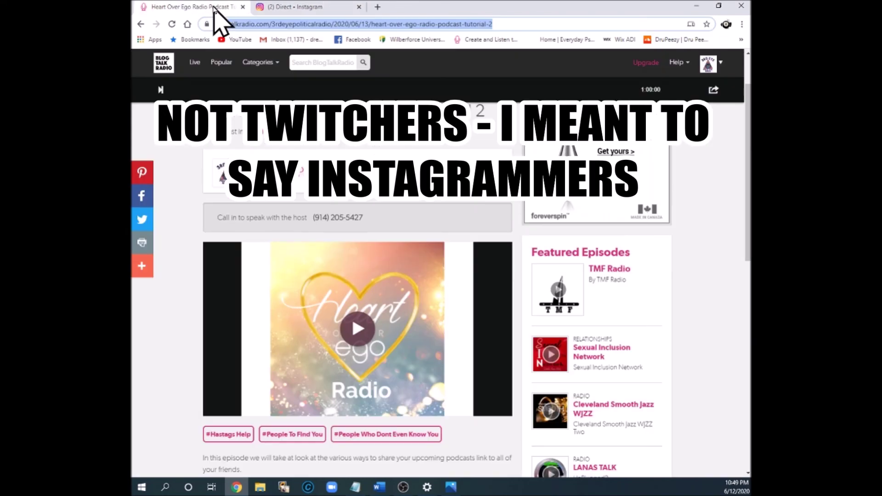
Open the episode's Facebook share dialog, view its sharing destinations, and close it without posting.
click(683, 185)
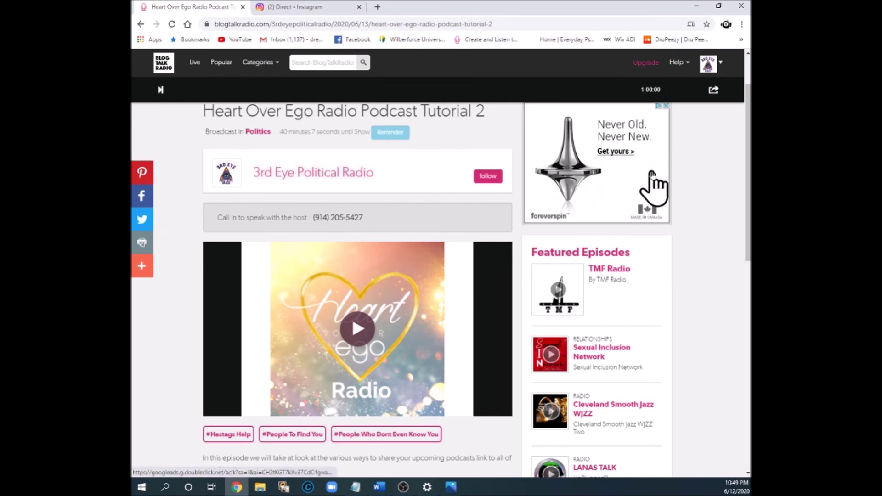
mouse_move(748, 154)
mouse_down()
mouse_move(748, 131)
mouse_move(749, 168)
mouse_move(750, 147)
mouse_up()
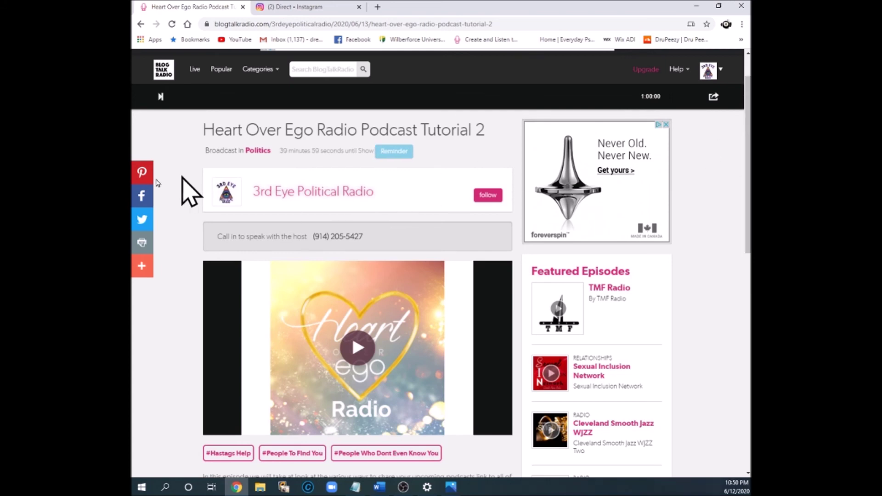
click(145, 197)
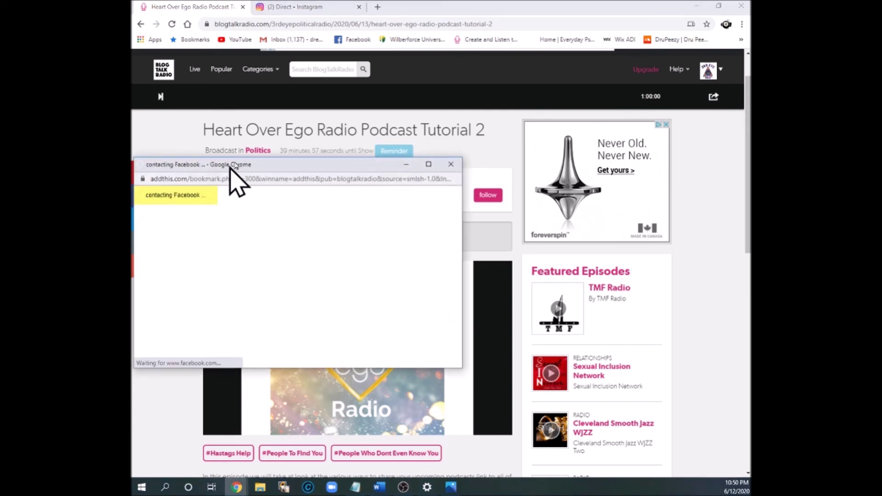
drag(257, 166, 403, 99)
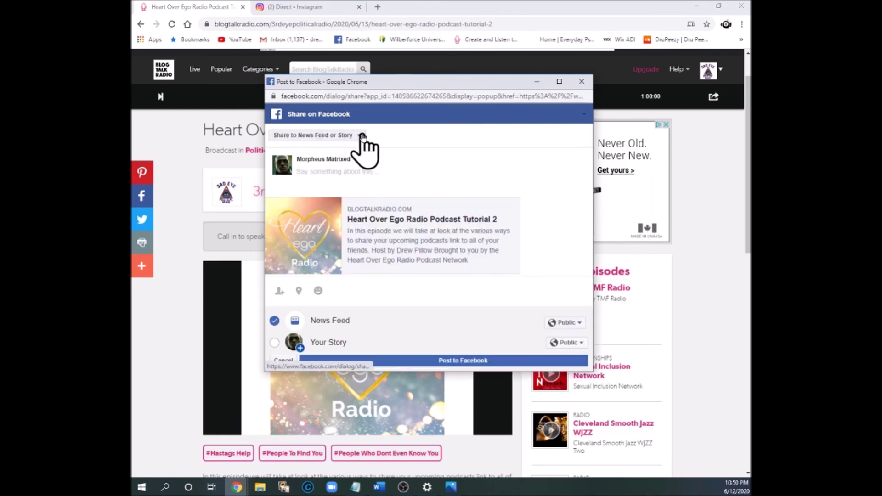
click(362, 136)
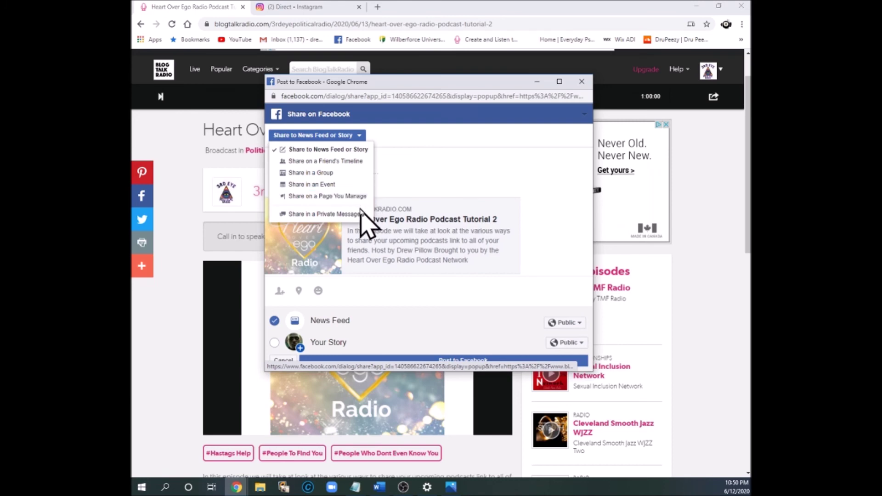
click(582, 81)
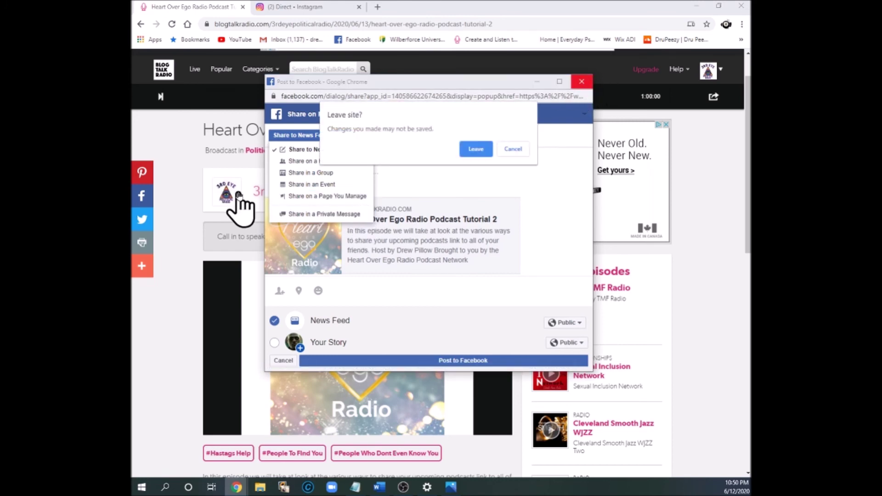
click(480, 151)
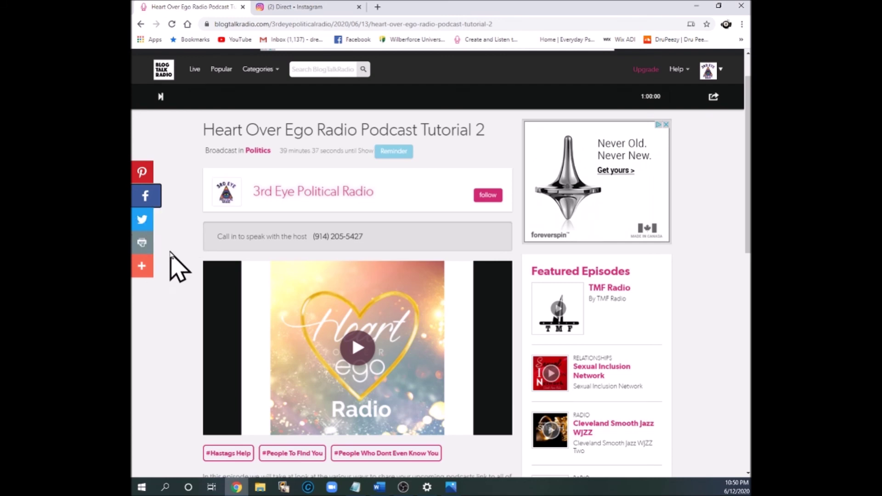
Open the episode's full list of sharing services, clear the service search to view the available services, and close the list.
click(145, 274)
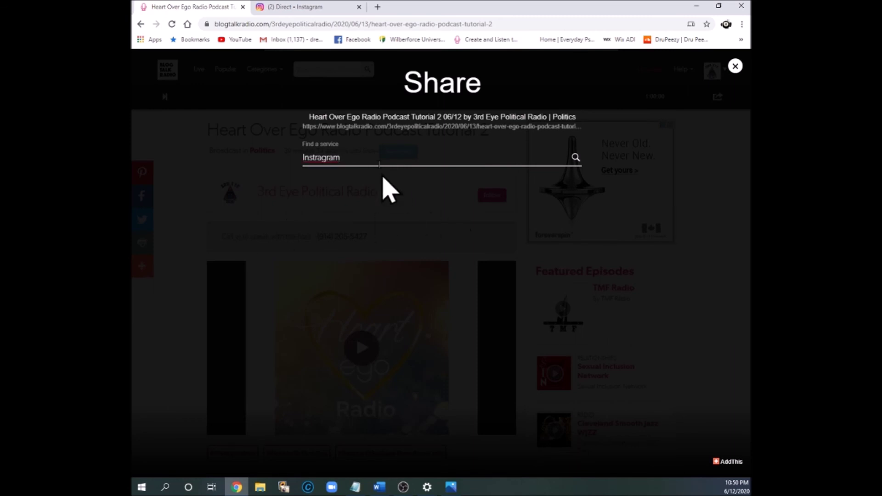
click(380, 157)
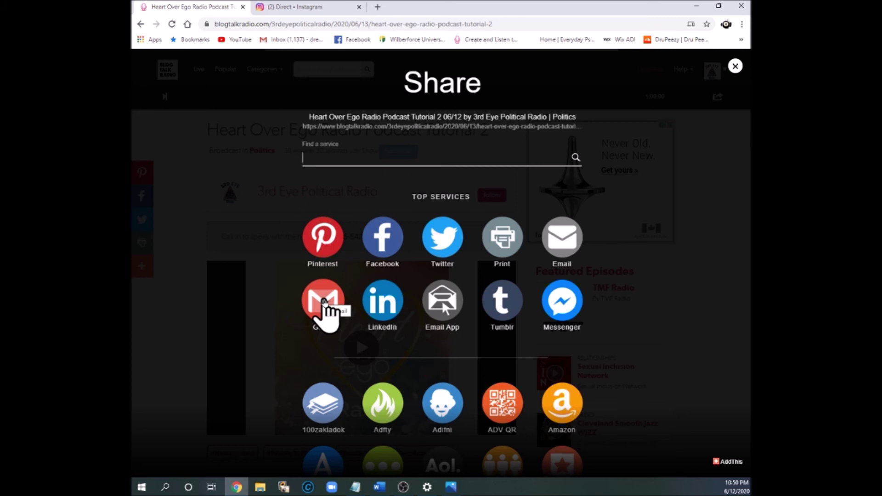
click(735, 67)
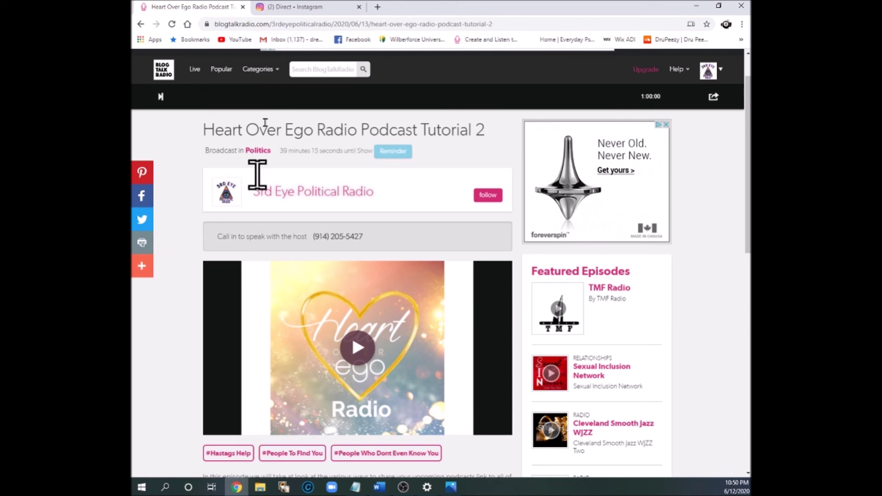
Copy the episode page's web address and return to the Instagram direct messages.
click(366, 24)
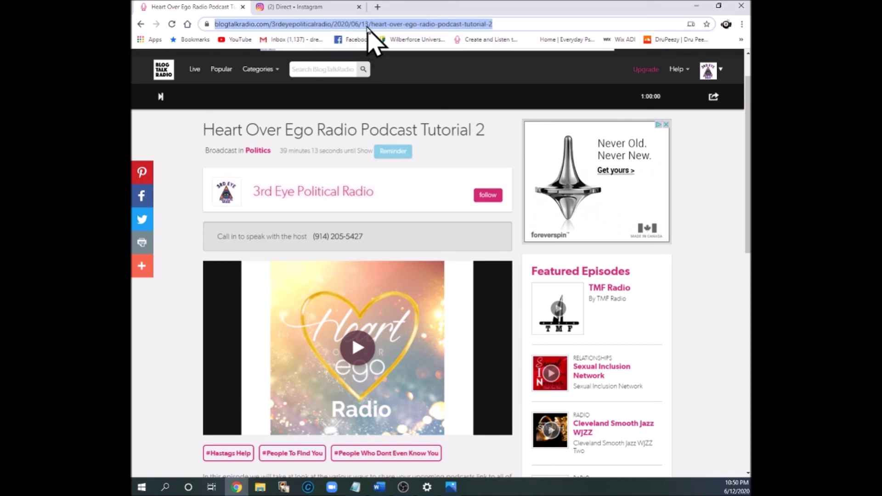
right_click(367, 28)
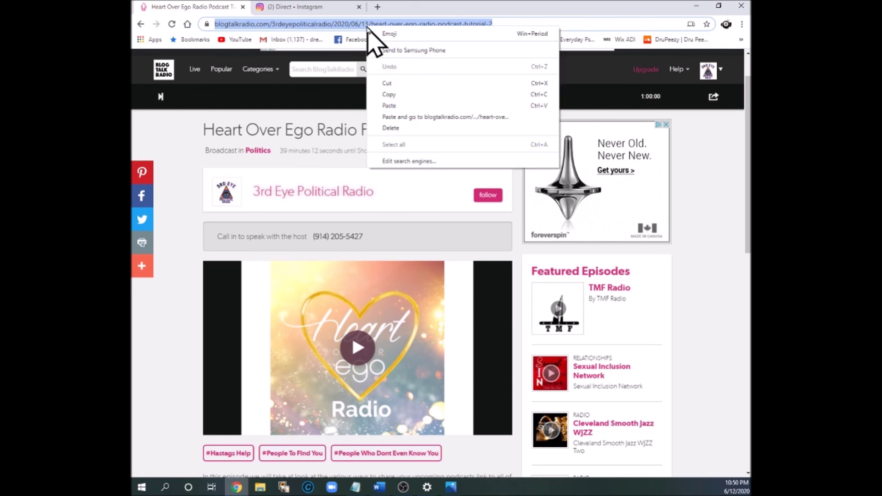
click(388, 94)
click(295, 7)
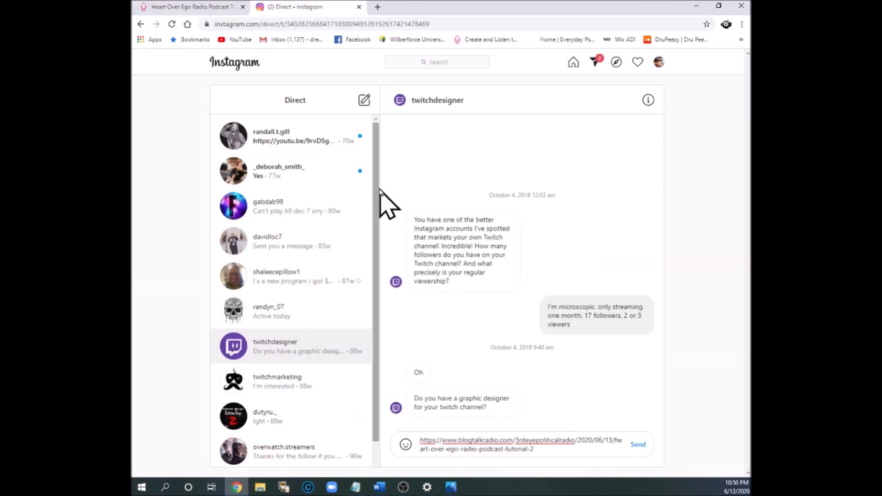
View the episode link in the message field of the current, third and fifth direct message conversations, without sending it.
drag(540, 448, 406, 439)
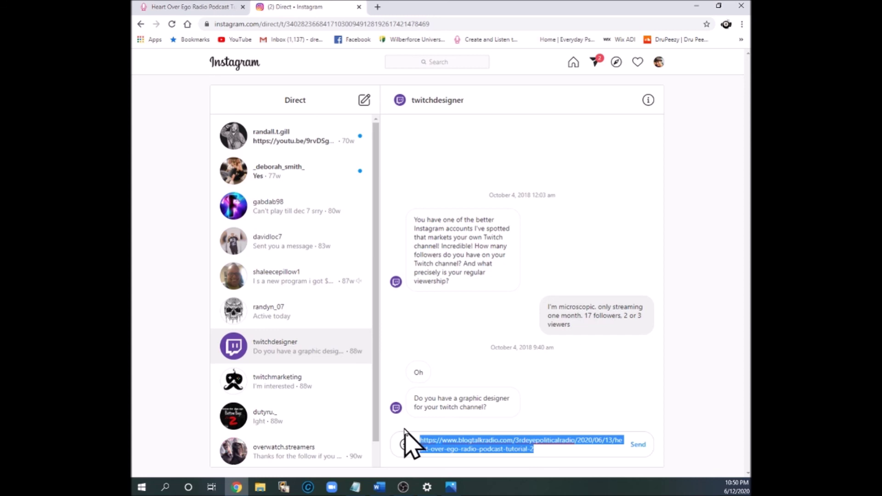
click(407, 442)
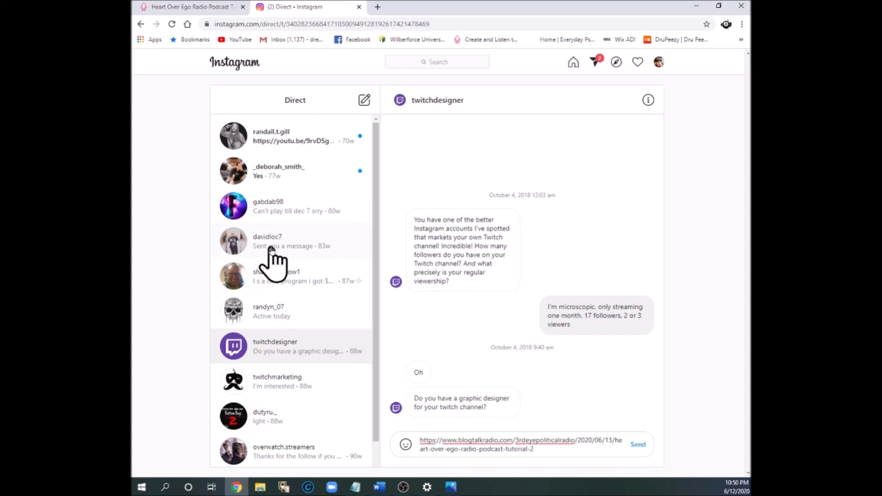
click(291, 209)
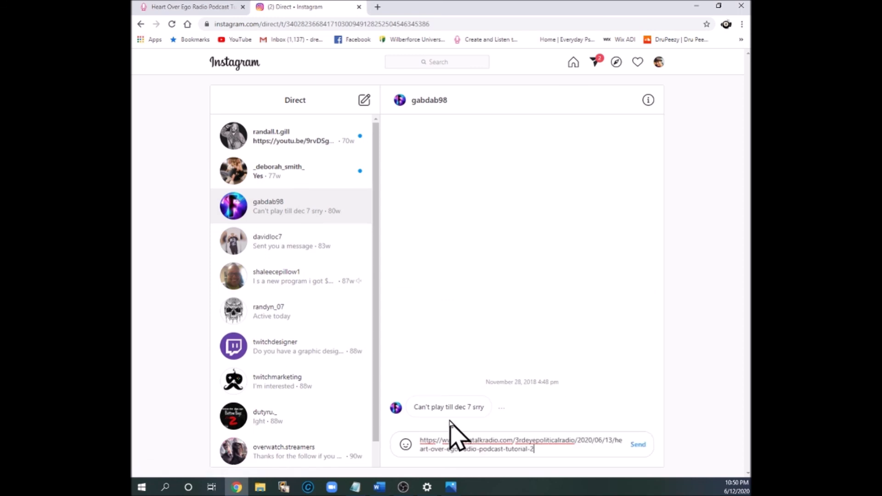
click(275, 279)
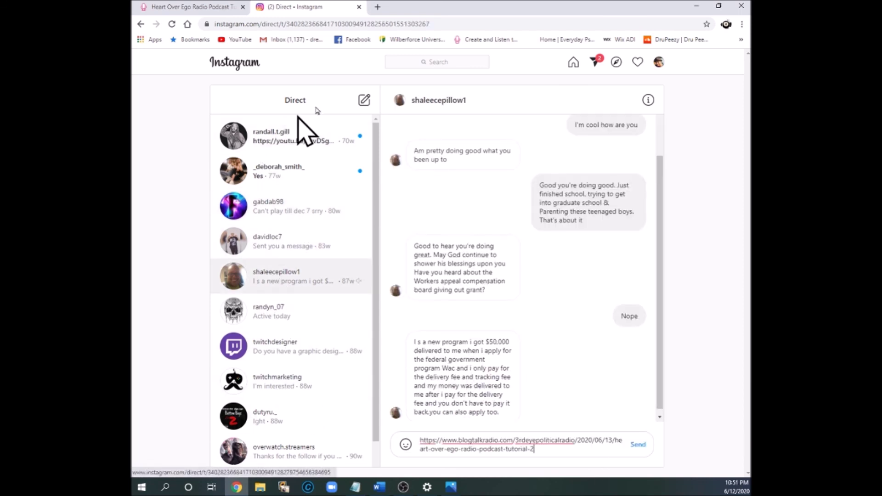
Paste the episode link into the comment field of the home feed post with 23 likes without posting it, and close the browser.
click(573, 63)
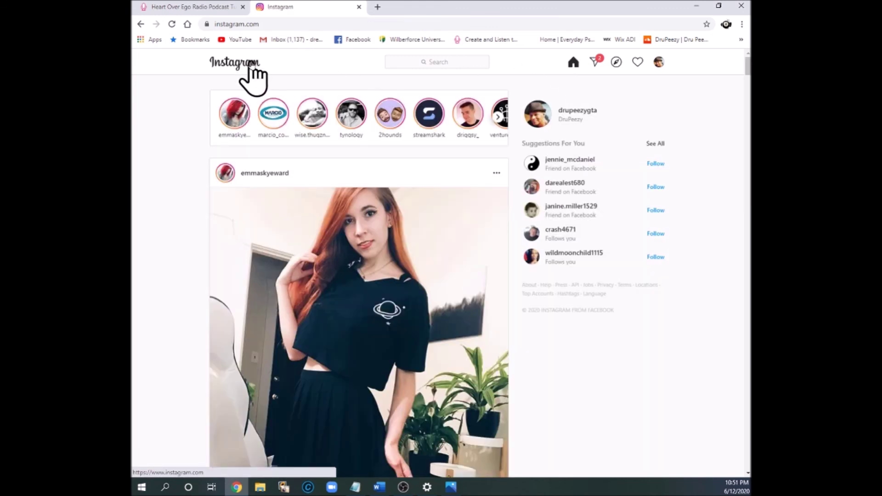
drag(748, 74, 748, 115)
click(292, 177)
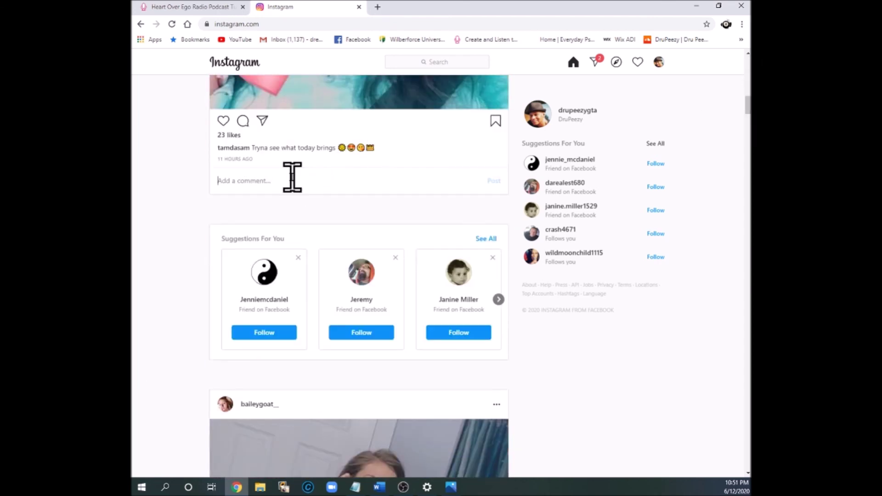
key(ctrl+v)
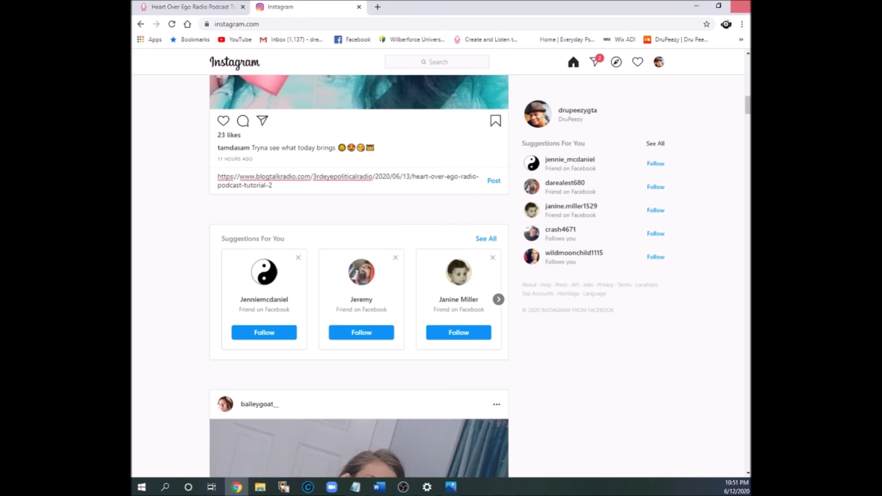
click(740, 6)
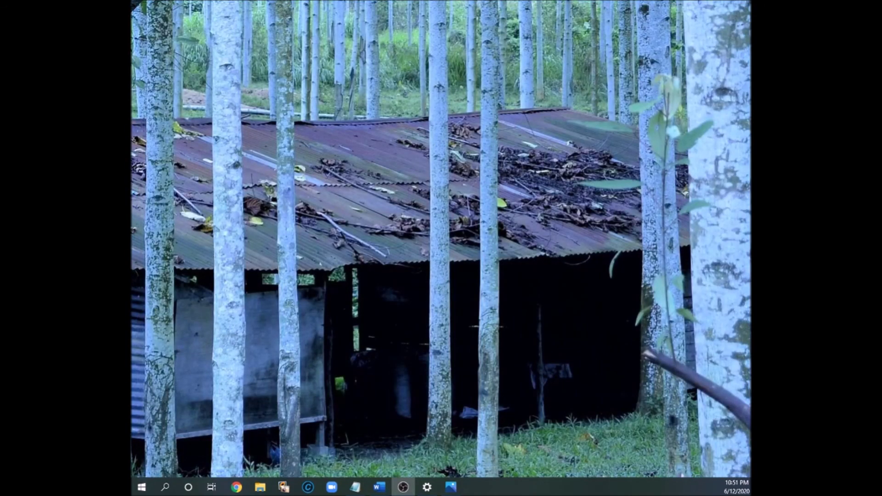